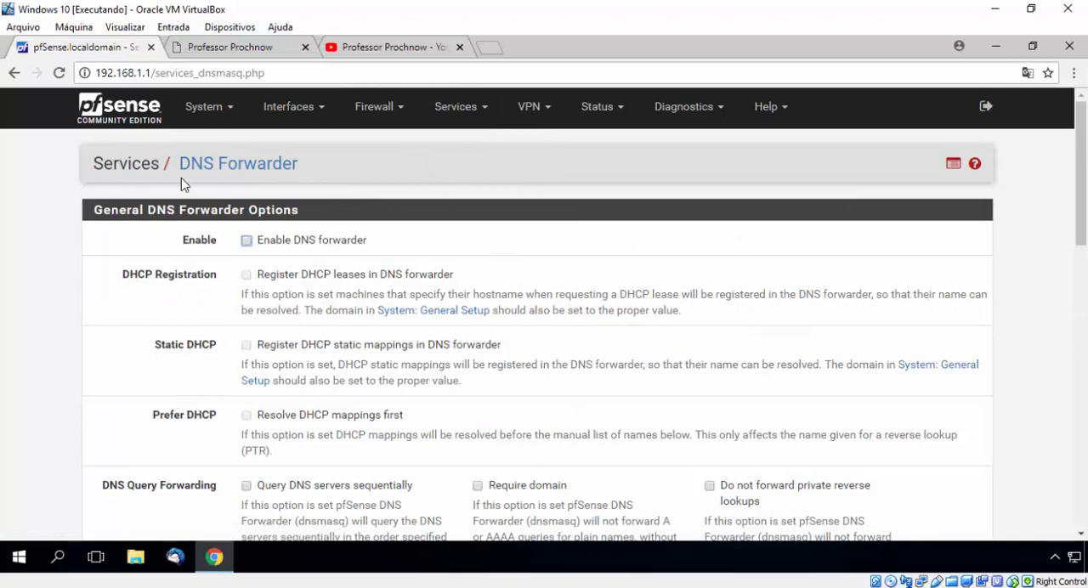
Step: Try to enable the DNS forwarder and save its settings
{"action": "left_click", "coordinate": [247, 241]}
{"action": "scroll", "coordinate": [199, 285], "scroll_direction": "down", "scroll_amount": 10}
{"action": "scroll", "coordinate": [209, 293], "scroll_direction": "down", "scroll_amount": 3}
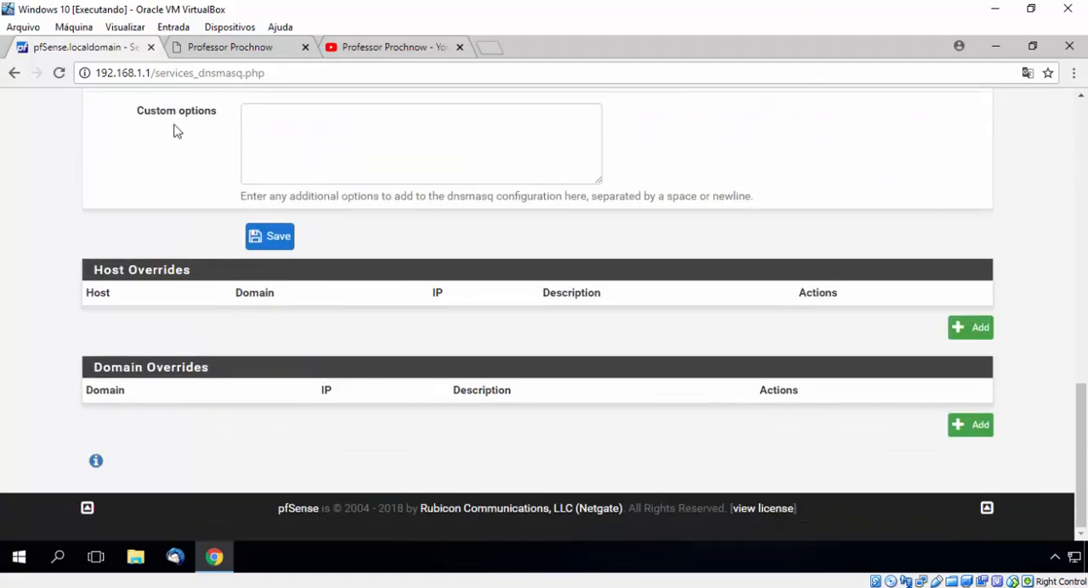
{"action": "left_click", "coordinate": [272, 235]}
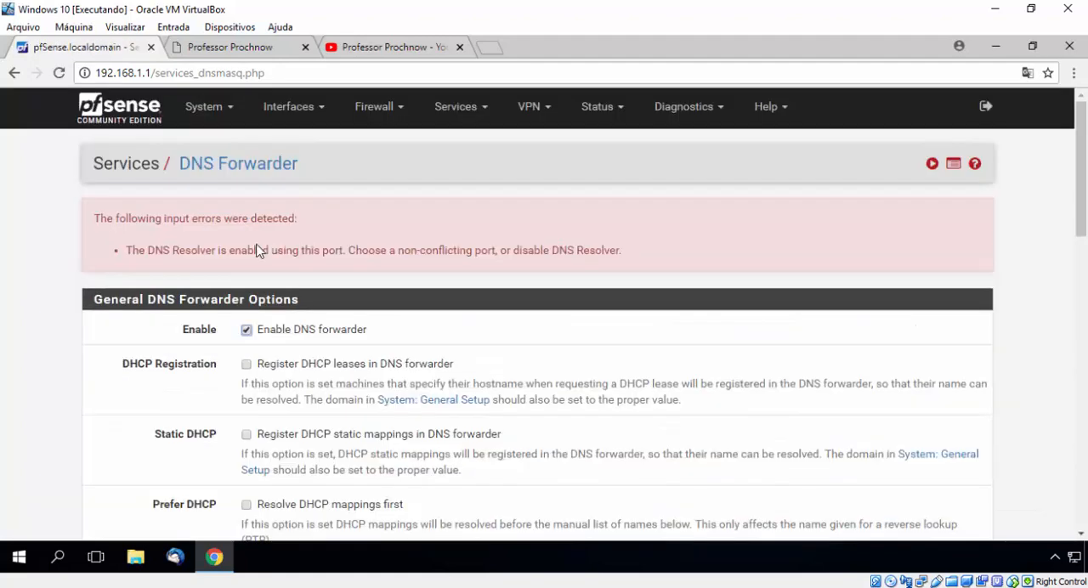
{"action": "left_click_drag", "start_coordinate": [153, 250], "coordinate": [219, 250]}
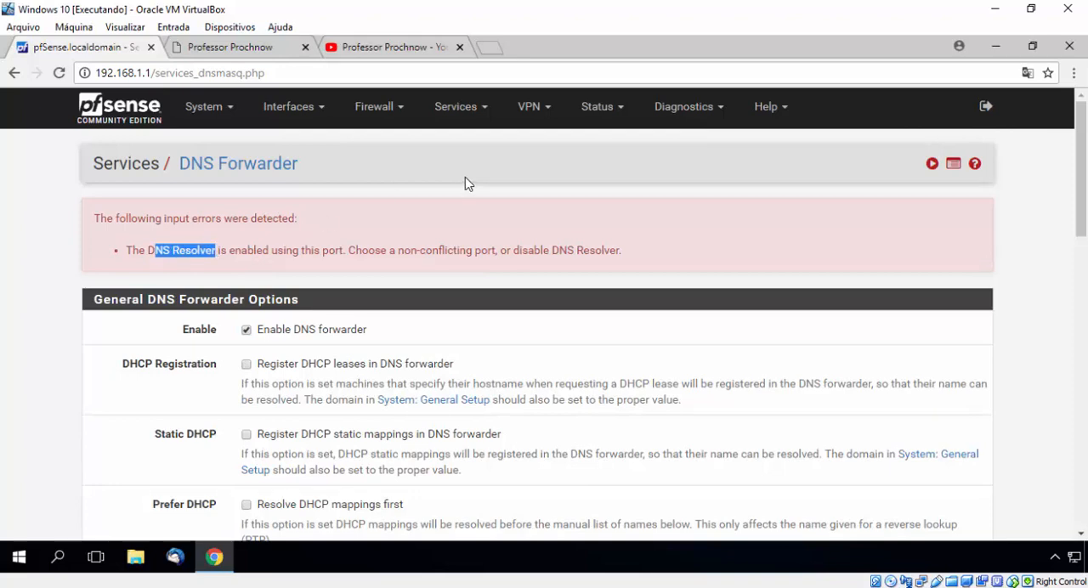
Step: Disable the DNS resolver in its general settings, save, and apply the changes
{"action": "left_click", "coordinate": [459, 108]}
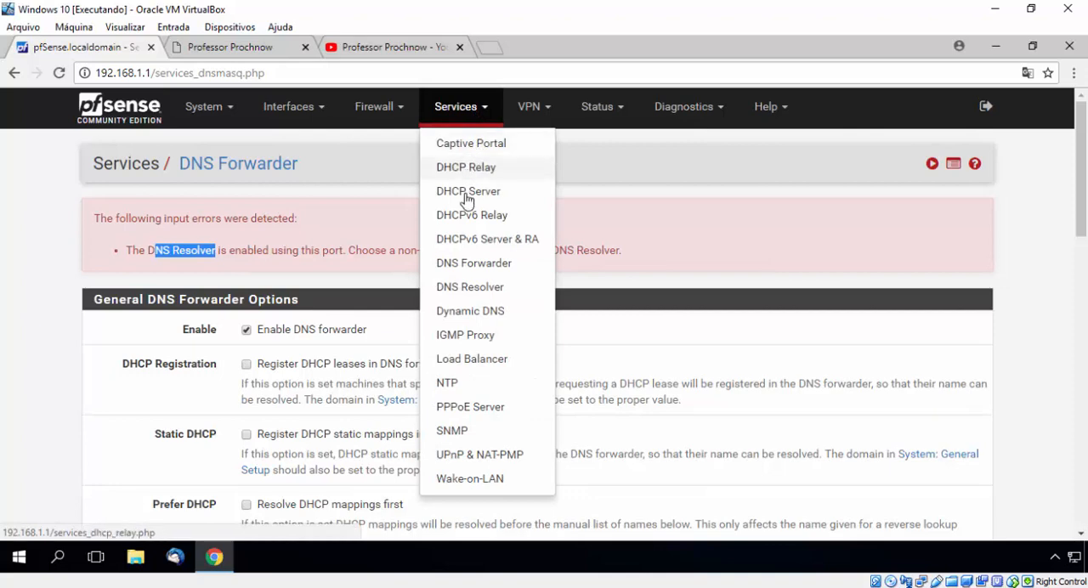
{"action": "left_click", "coordinate": [481, 289]}
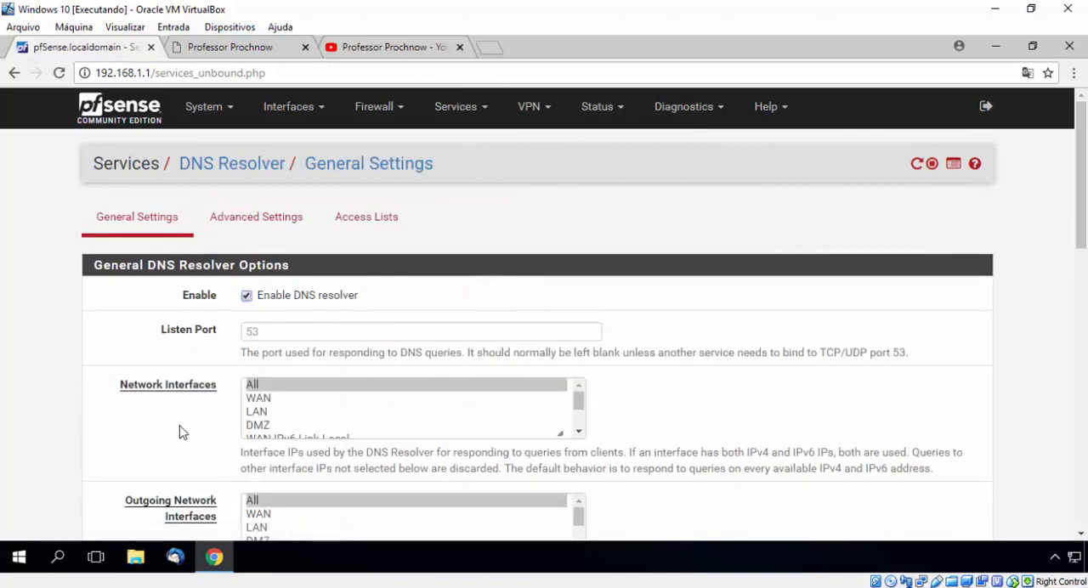
{"action": "left_click", "coordinate": [246, 295]}
{"action": "scroll", "coordinate": [212, 332], "scroll_direction": "down", "scroll_amount": 2}
{"action": "scroll", "coordinate": [210, 337], "scroll_direction": "down", "scroll_amount": 1}
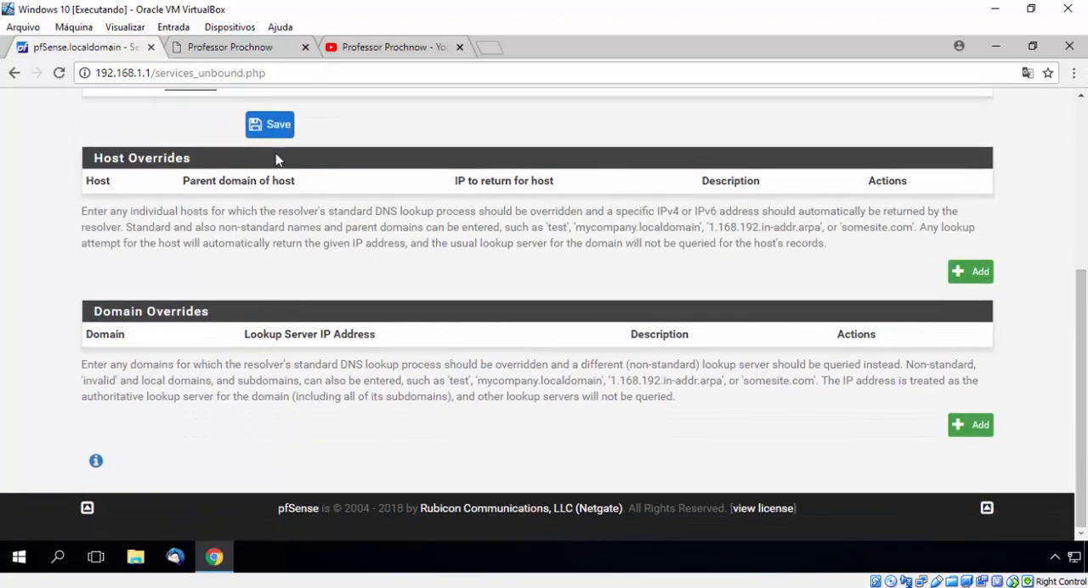
{"action": "left_click", "coordinate": [274, 125]}
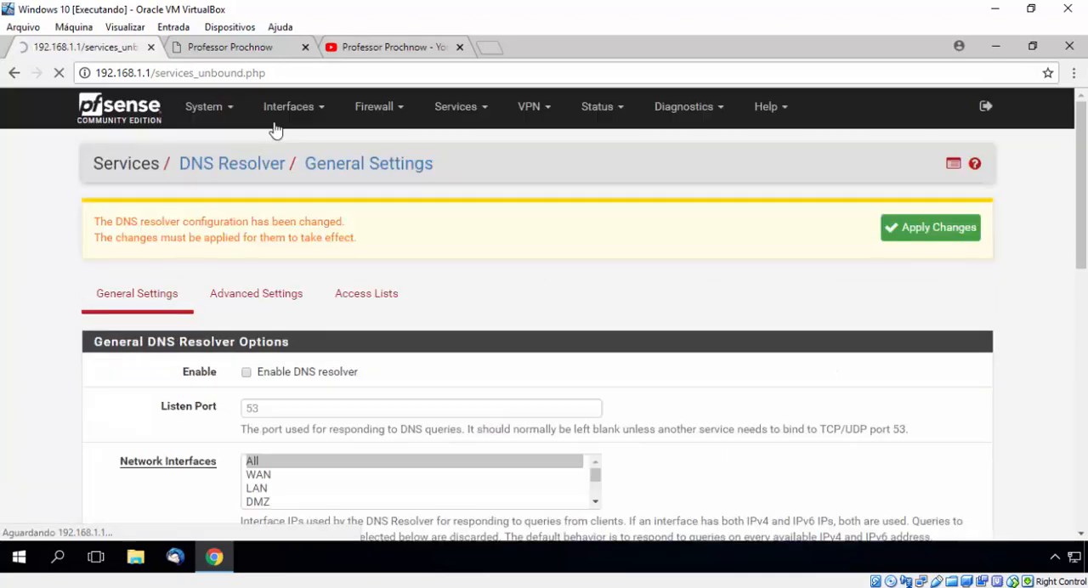
{"action": "left_click", "coordinate": [961, 234]}
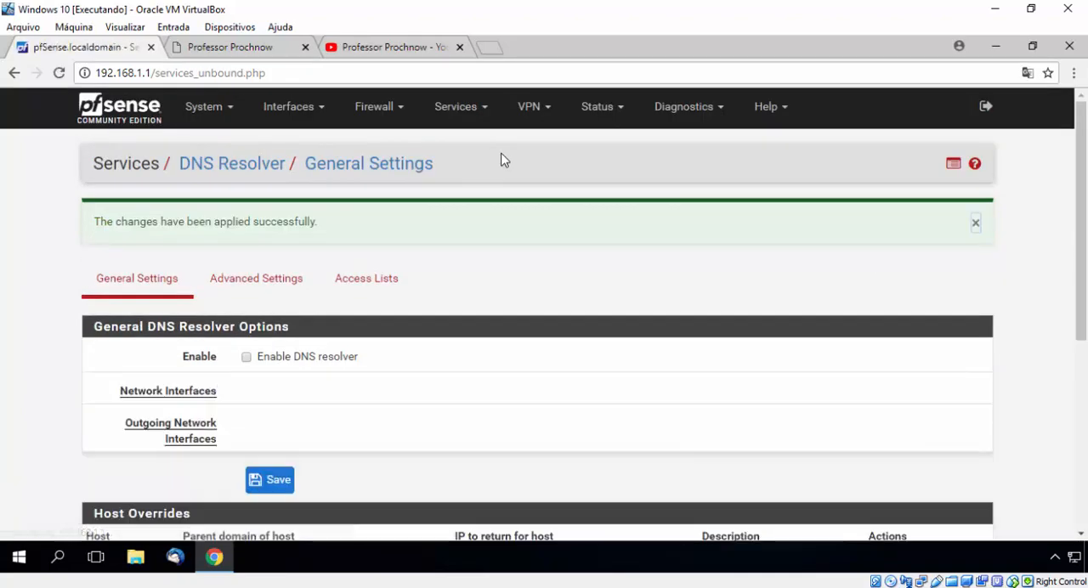
Step: Return to the DNS Forwarder settings and enable the DNS forwarder
{"action": "left_click", "coordinate": [463, 111]}
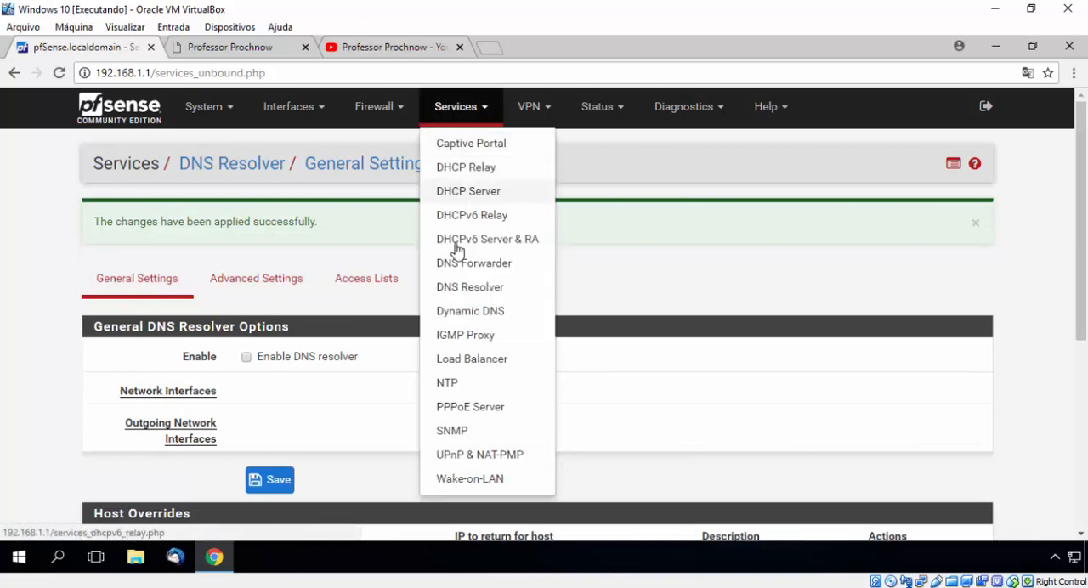
{"action": "left_click", "coordinate": [472, 270]}
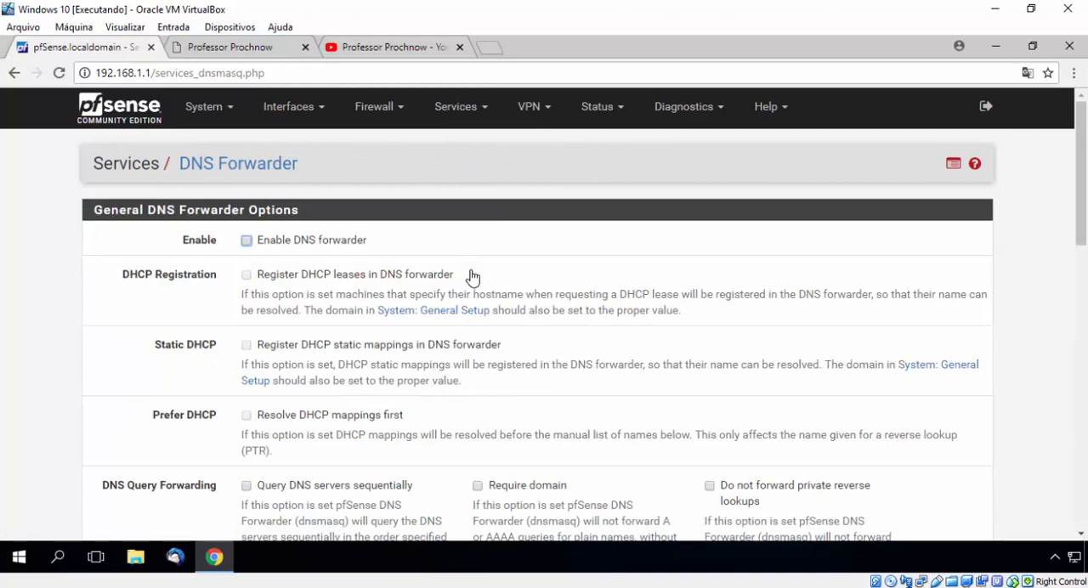
{"action": "left_click", "coordinate": [247, 242]}
Step: Check the DHCP leases status page in a separate tab, then return to the DNS Forwarder page
{"action": "left_click", "coordinate": [608, 119]}
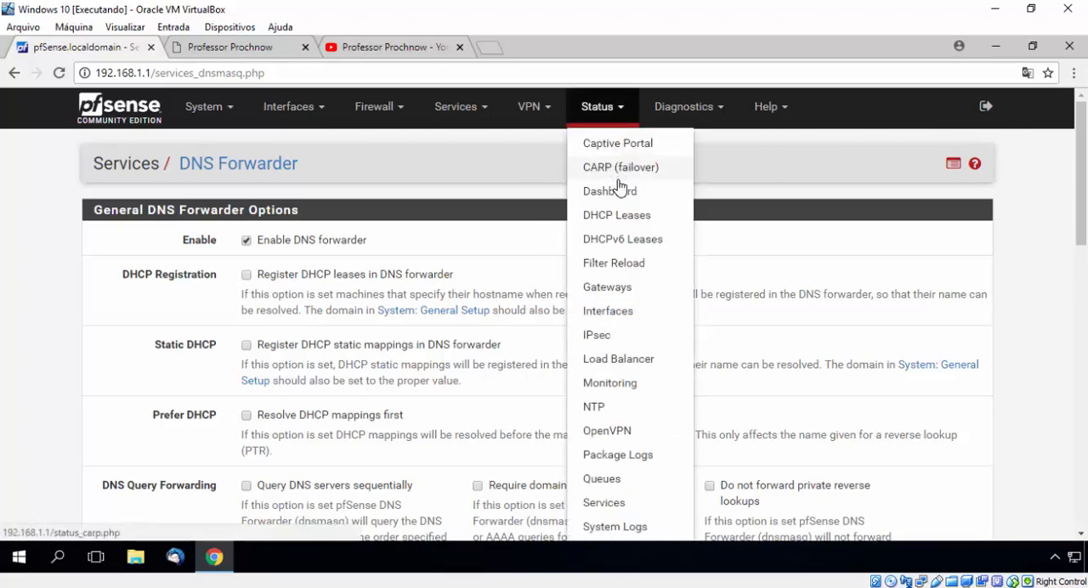
{"action": "middle_click", "coordinate": [638, 221]}
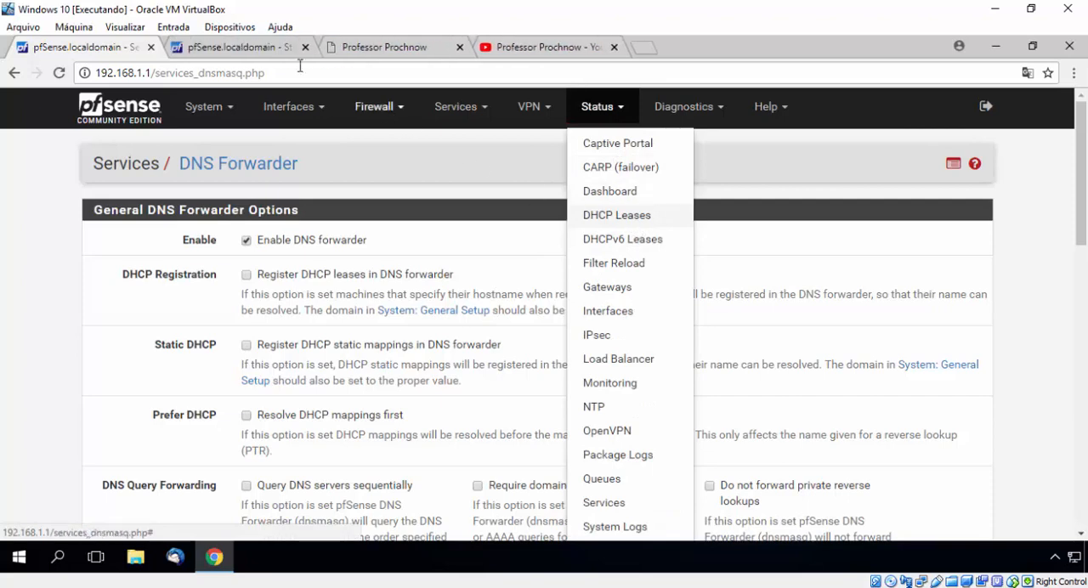
{"action": "left_click", "coordinate": [252, 46]}
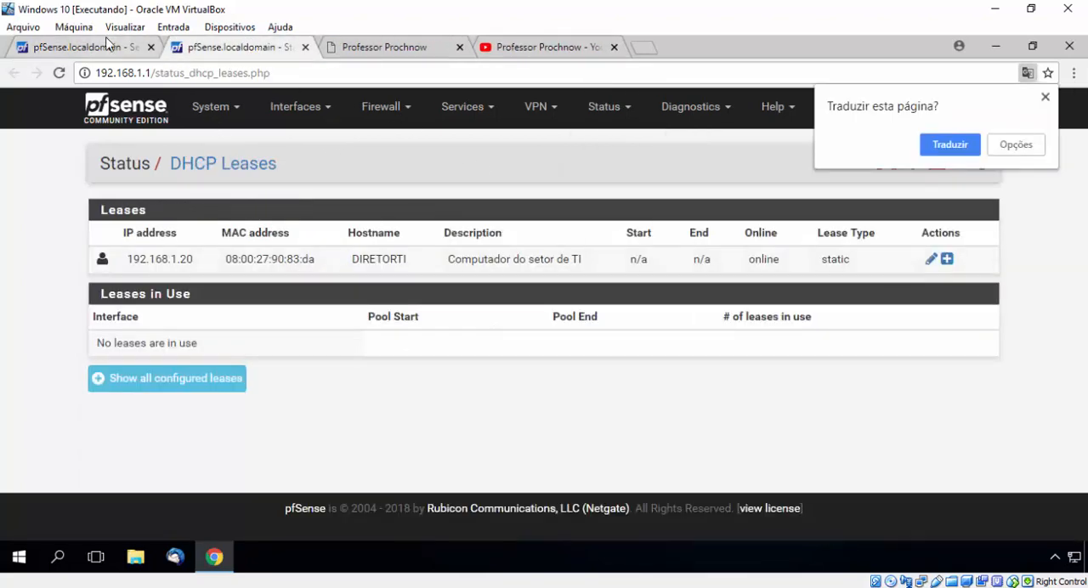
{"action": "left_click", "coordinate": [111, 47]}
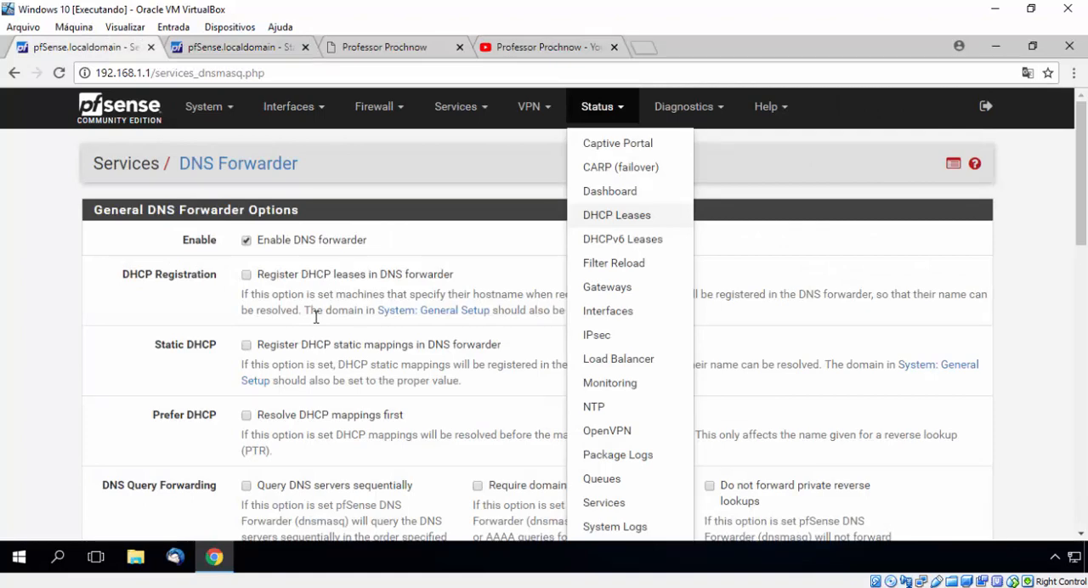
Step: Enable registering DHCP leases in the DNS forwarder and resolving DHCP mappings first
{"action": "left_click", "coordinate": [83, 340]}
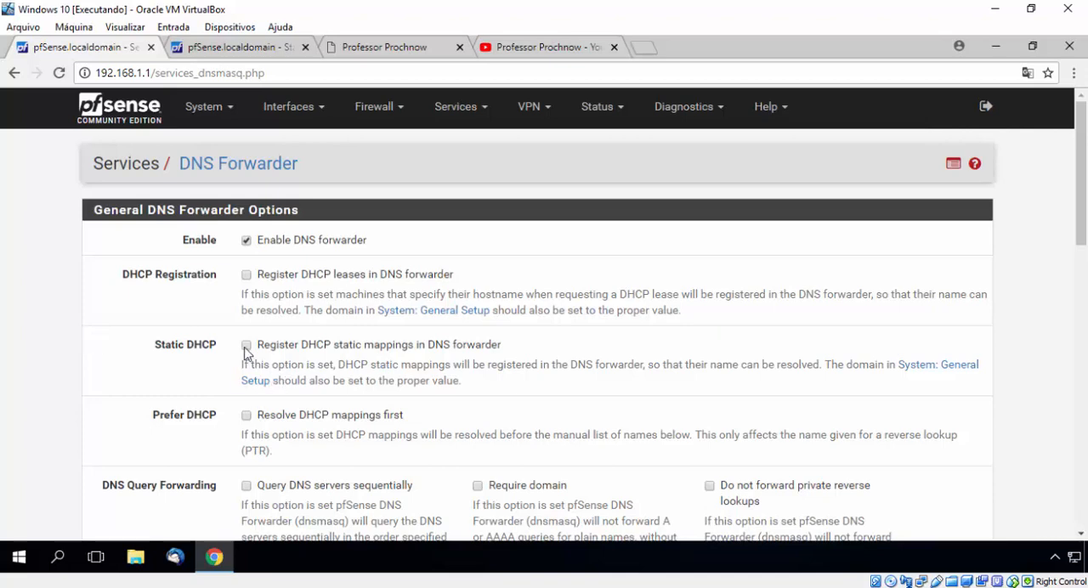
{"action": "left_click", "coordinate": [246, 274]}
{"action": "left_click", "coordinate": [247, 415]}
Step: Try the LAN and DMZ interfaces for the DNS forwarder, then set the interface selection back to All
{"action": "scroll", "coordinate": [187, 444], "scroll_direction": "down", "scroll_amount": 1}
{"action": "scroll", "coordinate": [170, 449], "scroll_direction": "down", "scroll_amount": 5}
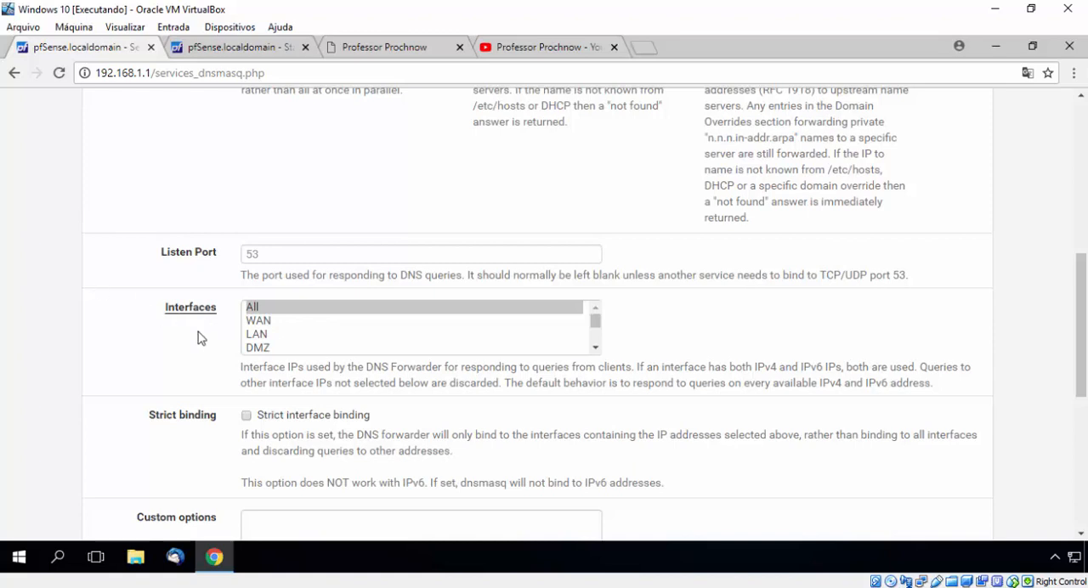
{"action": "left_click", "coordinate": [268, 336]}
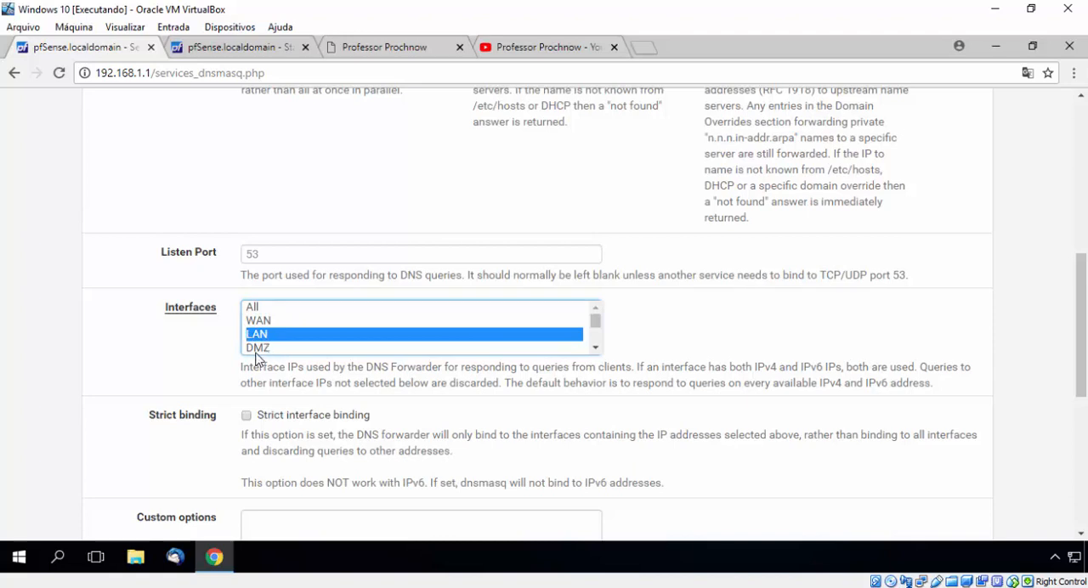
{"action": "left_click", "coordinate": [264, 348], "text": "ctrl"}
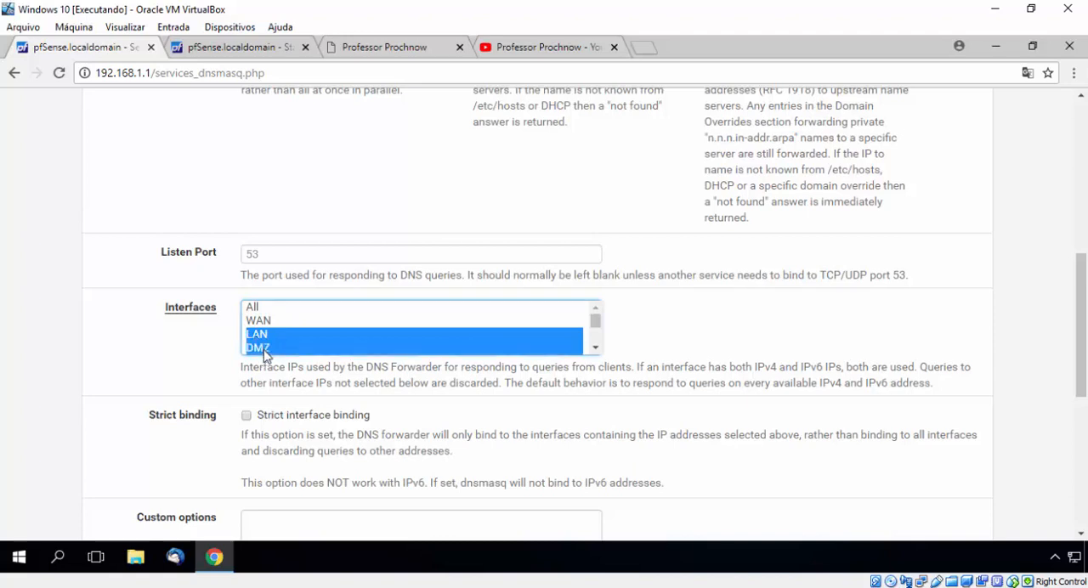
{"action": "left_click", "coordinate": [260, 311]}
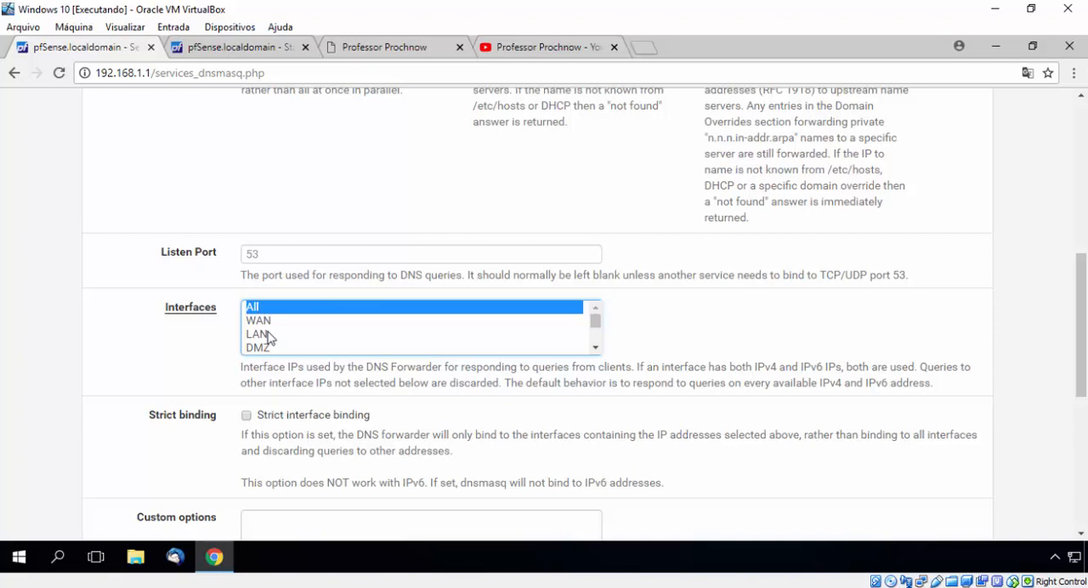
{"action": "left_click", "coordinate": [232, 358]}
Step: Add a host override with host srvpf, domain localdomain and IP address 192.168.1.1
{"action": "scroll", "coordinate": [232, 358], "scroll_direction": "down", "scroll_amount": 5}
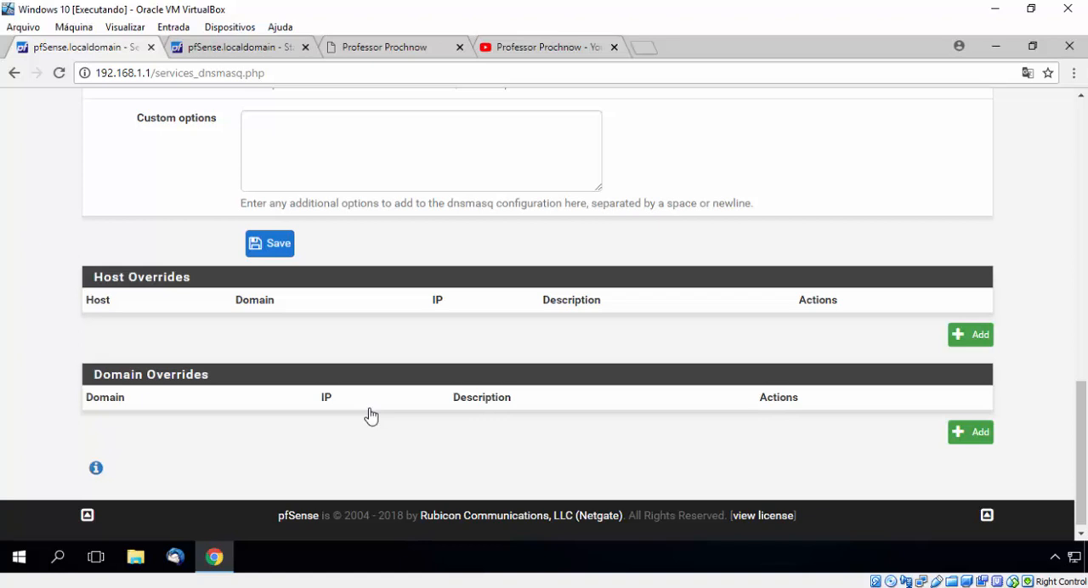
{"action": "left_click", "coordinate": [978, 337]}
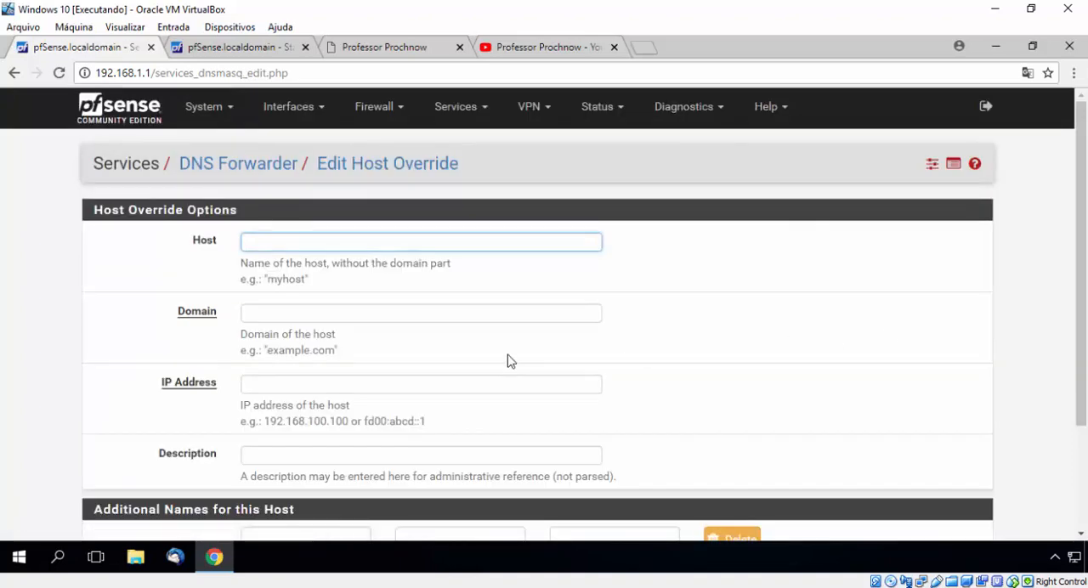
{"action": "left_click", "coordinate": [310, 233]}
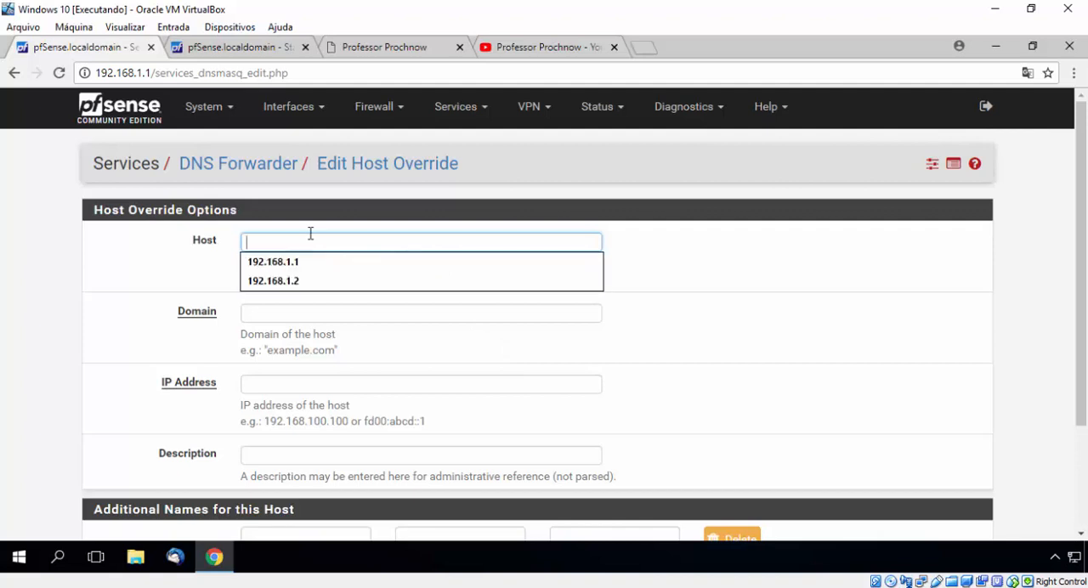
{"action": "type", "text": "s"}
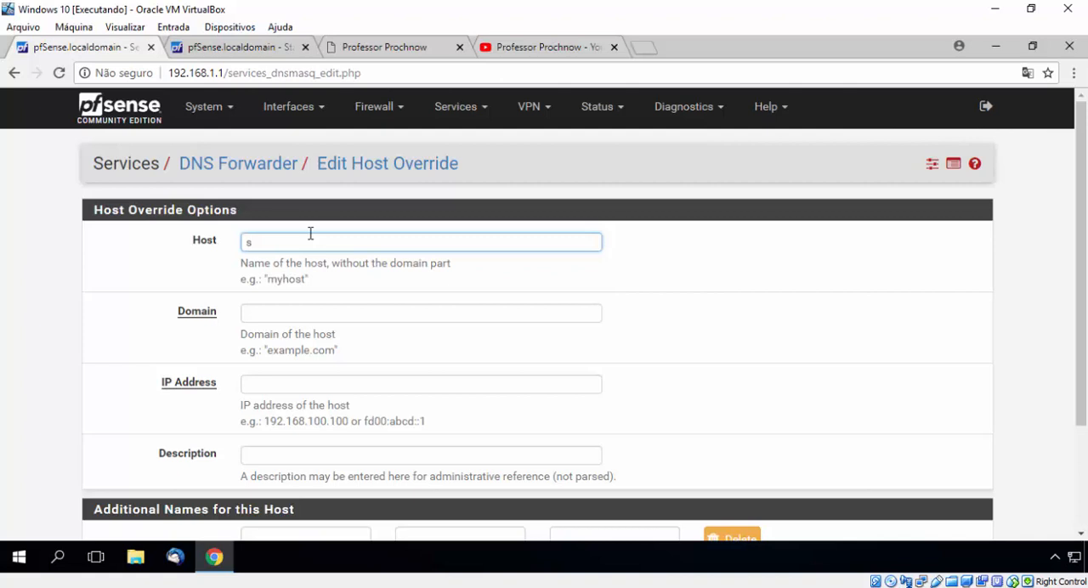
{"action": "type", "text": "rvpf"}
{"action": "key", "text": "Tab"}
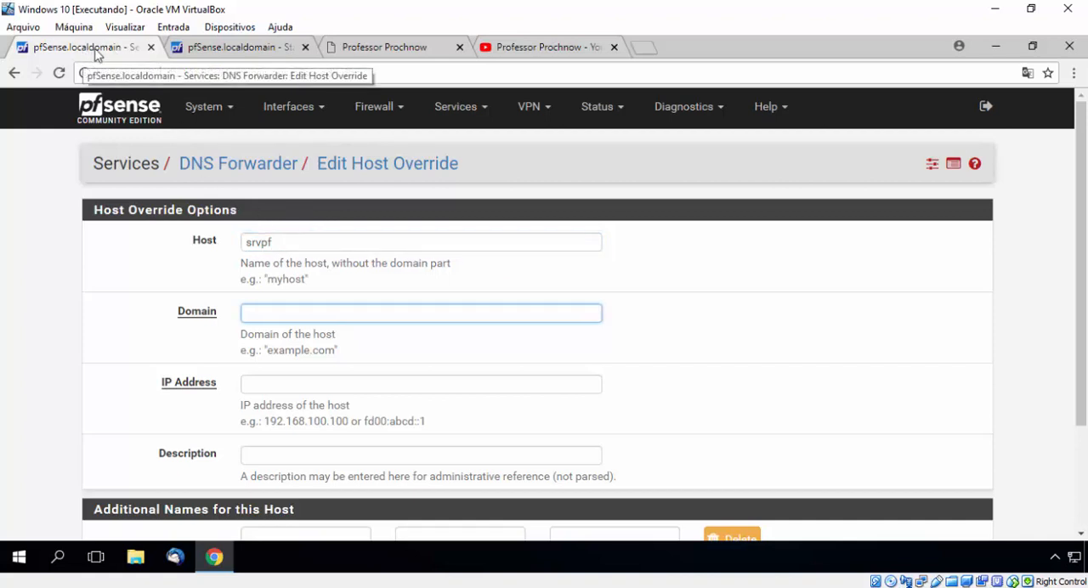
{"action": "type", "text": "local"}
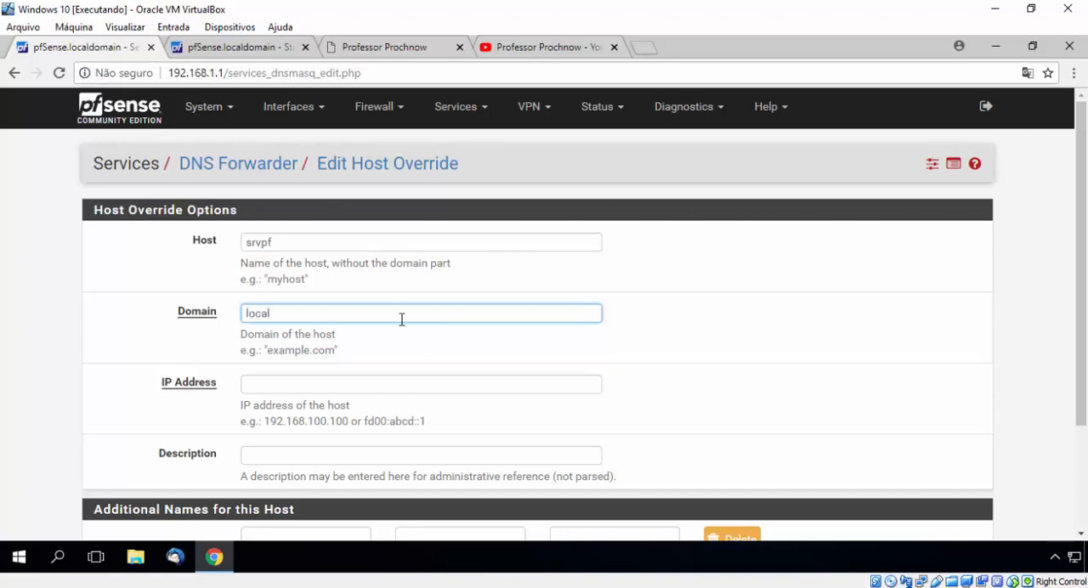
{"action": "type", "text": "domain"}
{"action": "left_click", "coordinate": [363, 383]}
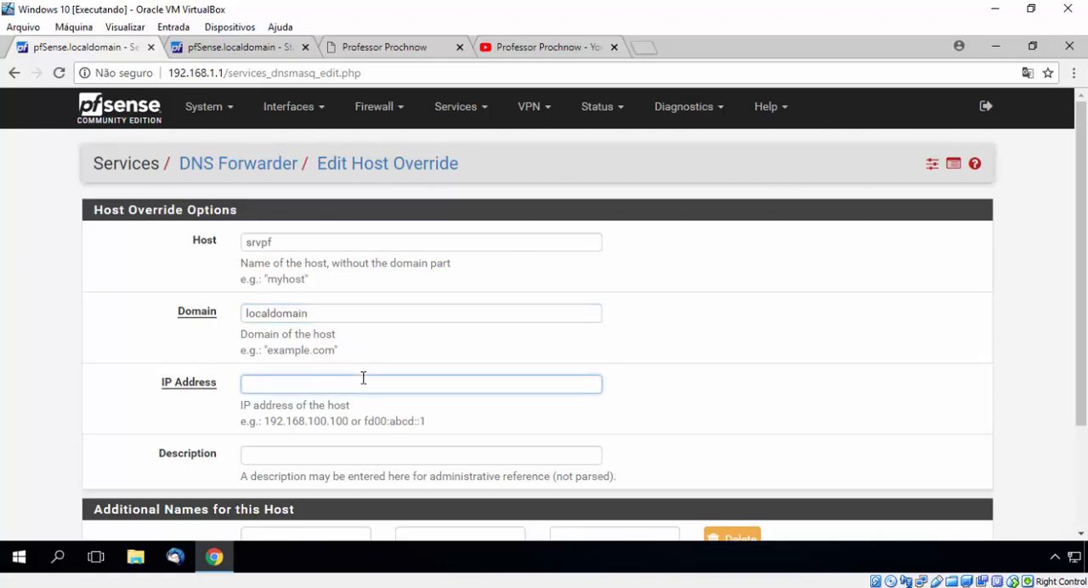
{"action": "type", "text": "192.168.1.1"}
Step: Describe the host override as "hostname (apelido) do servidor pfSense"
{"action": "left_click", "coordinate": [349, 460]}
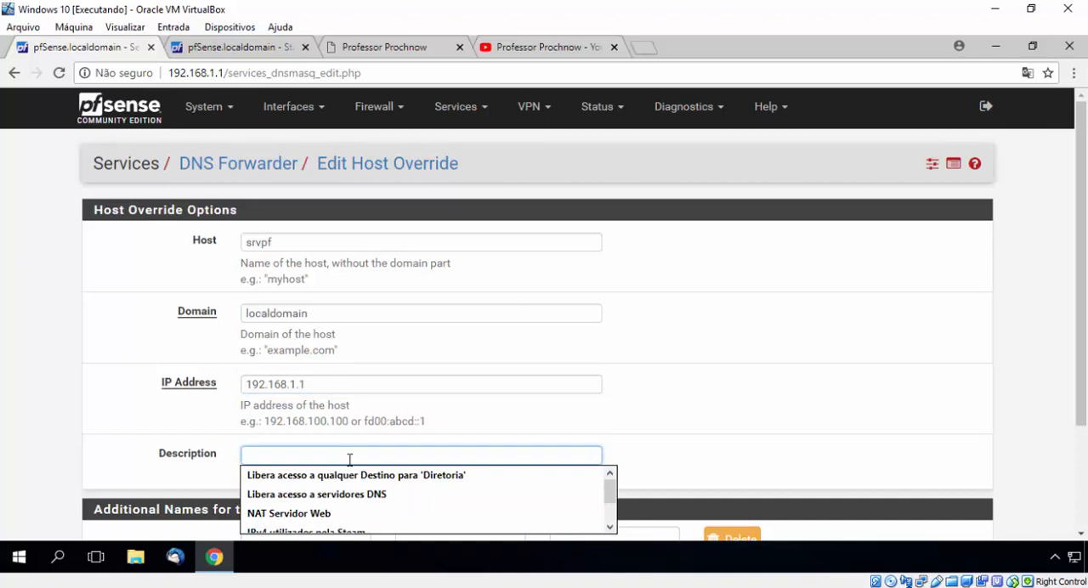
{"action": "type", "text": "h"}
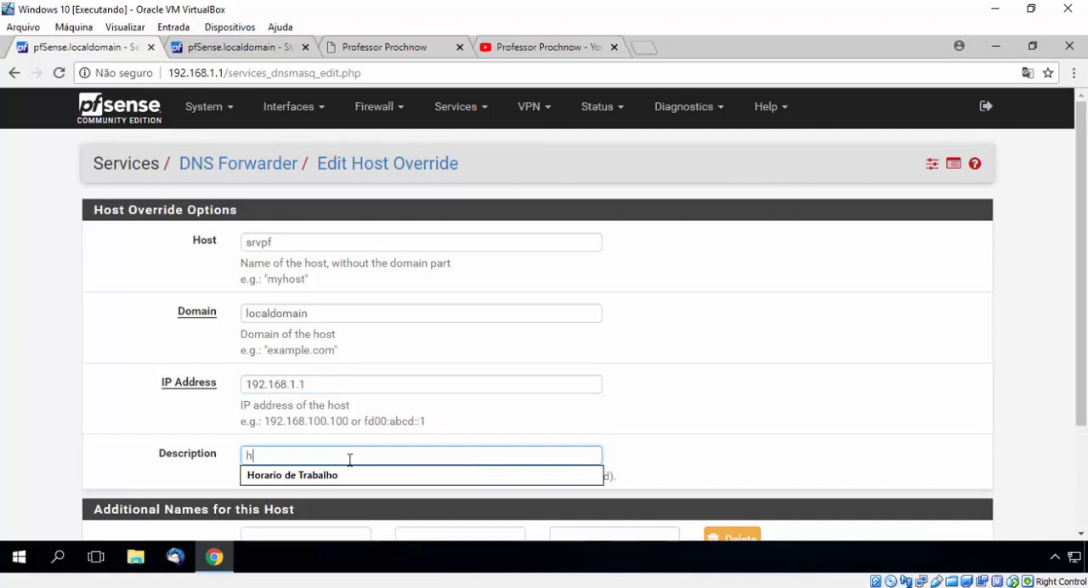
{"action": "type", "text": "ostname "}
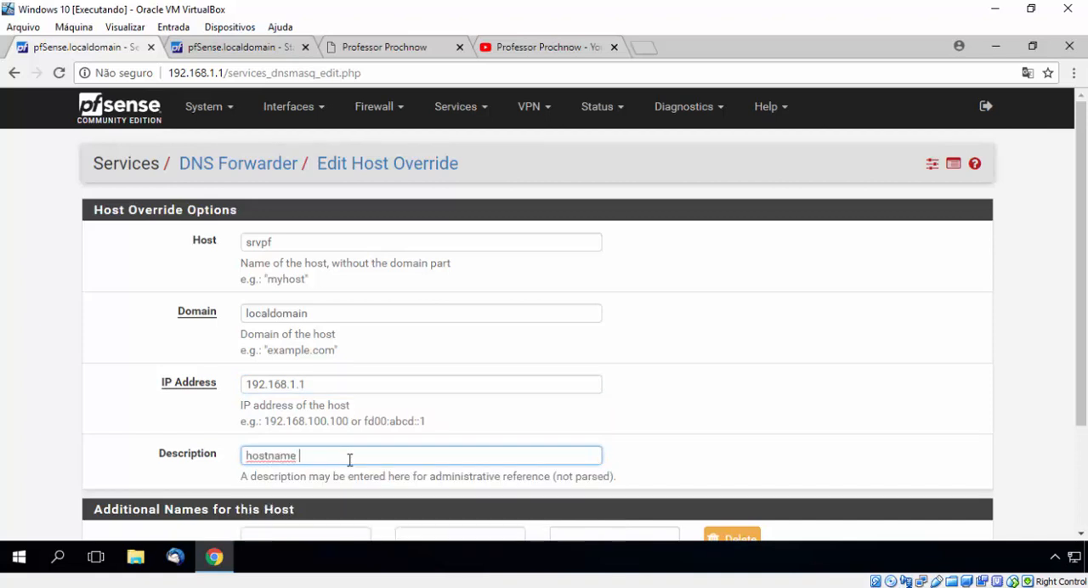
{"action": "type", "text": "(apelido) do servido"}
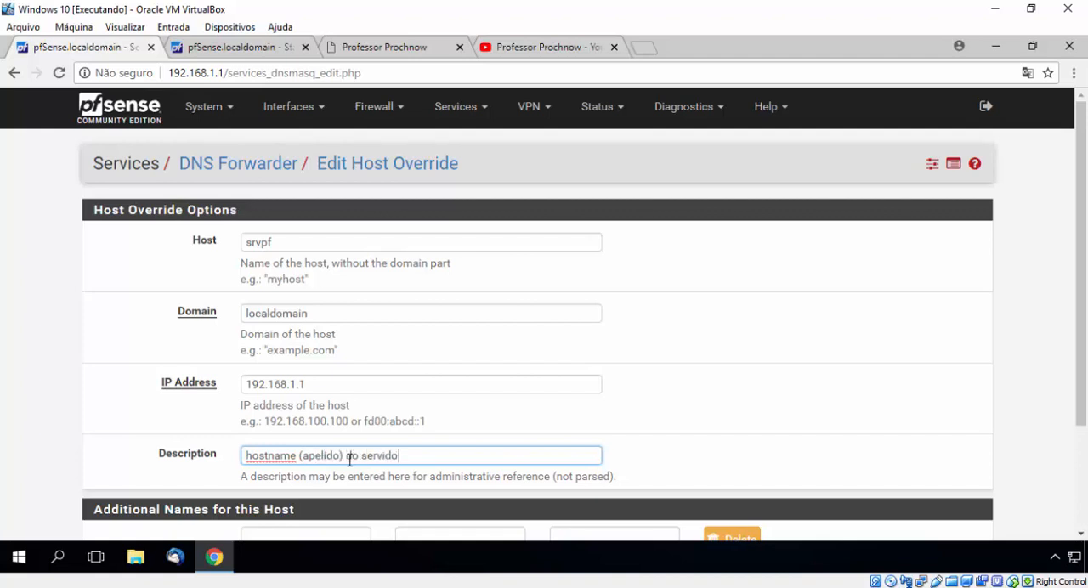
{"action": "type", "text": "r de pfSense"}
Step: Save the host override and apply the DNS forwarder changes
{"action": "scroll", "coordinate": [349, 460], "scroll_direction": "down", "scroll_amount": 3}
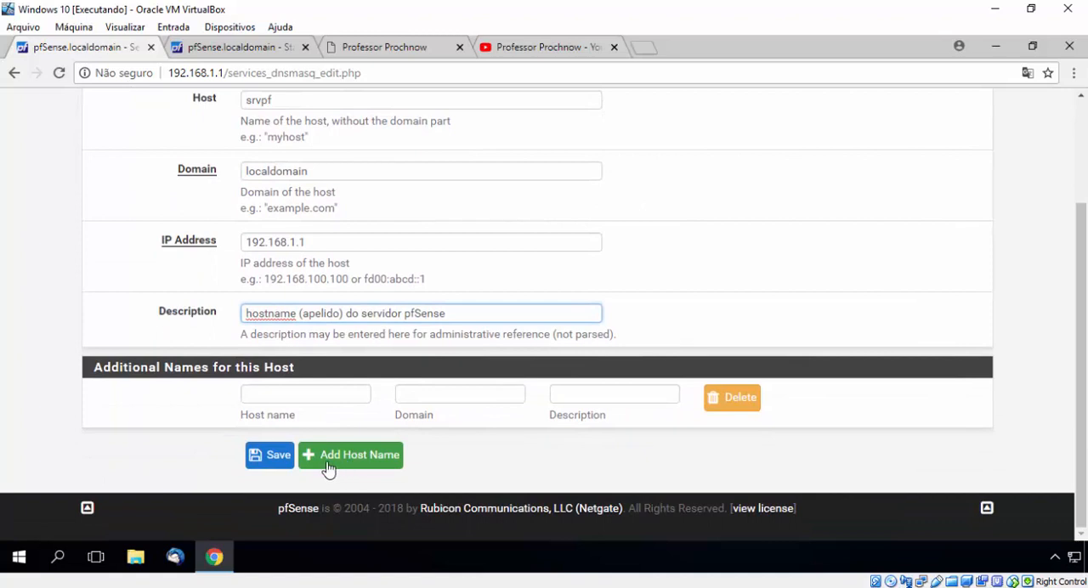
{"action": "left_click", "coordinate": [268, 466]}
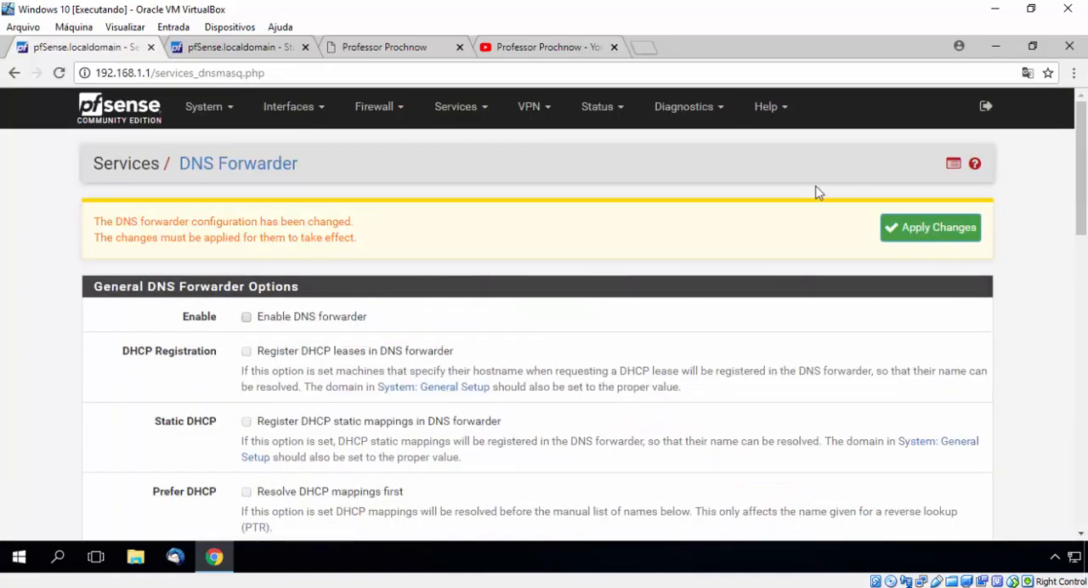
{"action": "left_click", "coordinate": [907, 239]}
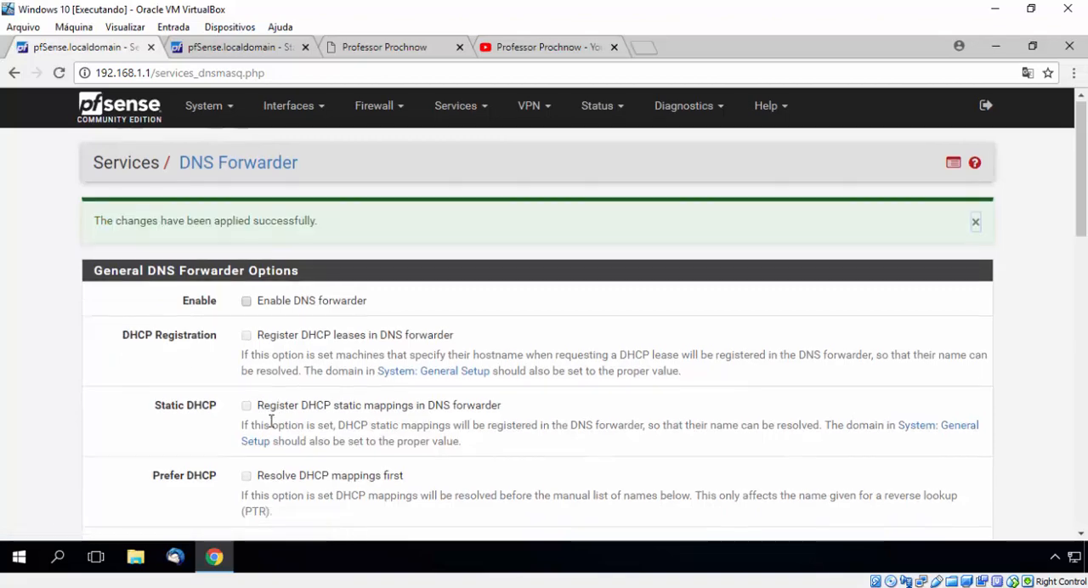
Step: Review the host overrides list on the DNS Forwarder page and highlight the server's IP in the page address
{"action": "scroll", "coordinate": [270, 427], "scroll_direction": "down", "scroll_amount": 3}
{"action": "scroll", "coordinate": [272, 428], "scroll_direction": "down", "scroll_amount": 8}
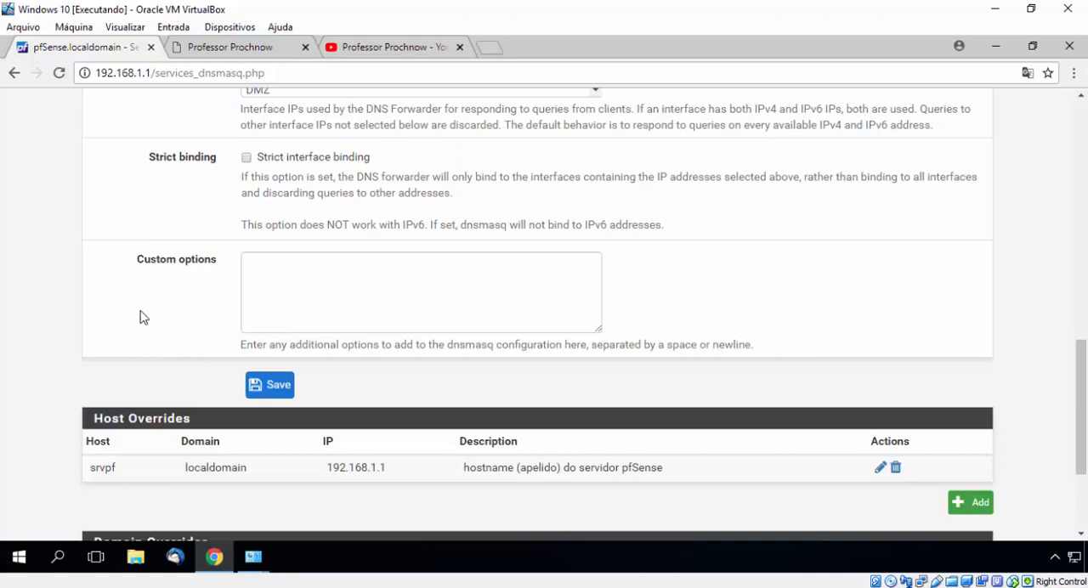
{"action": "left_click_drag", "start_coordinate": [101, 74], "coordinate": [152, 74]}
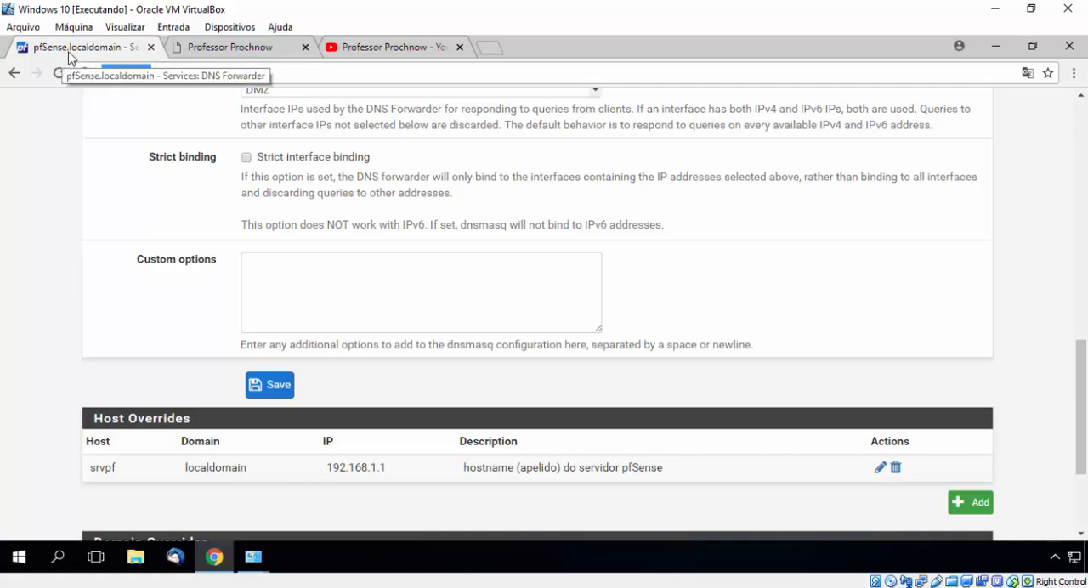
{"action": "left_click", "coordinate": [492, 52]}
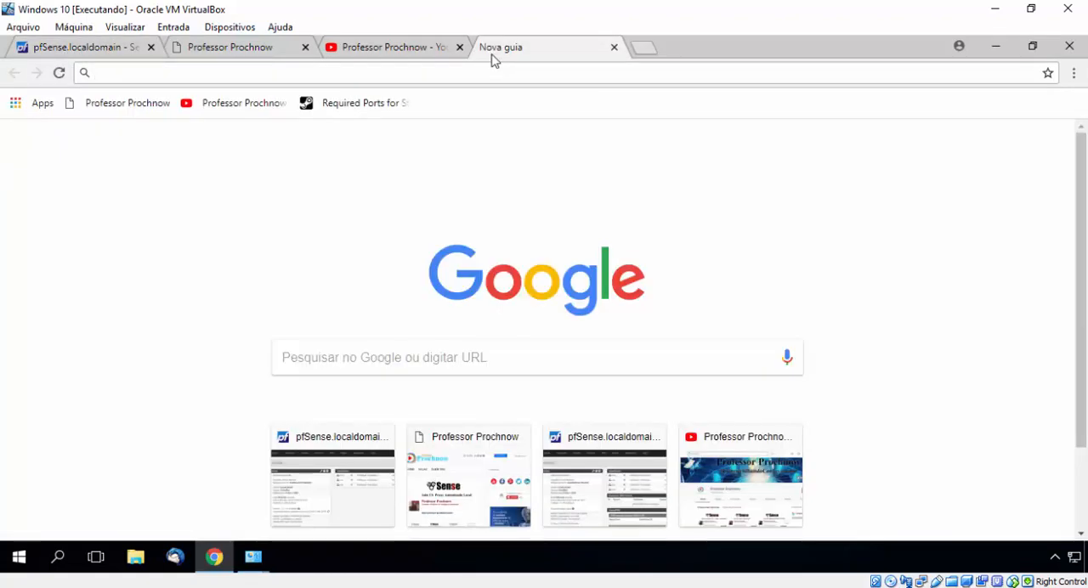
{"action": "type", "text": "http://"}
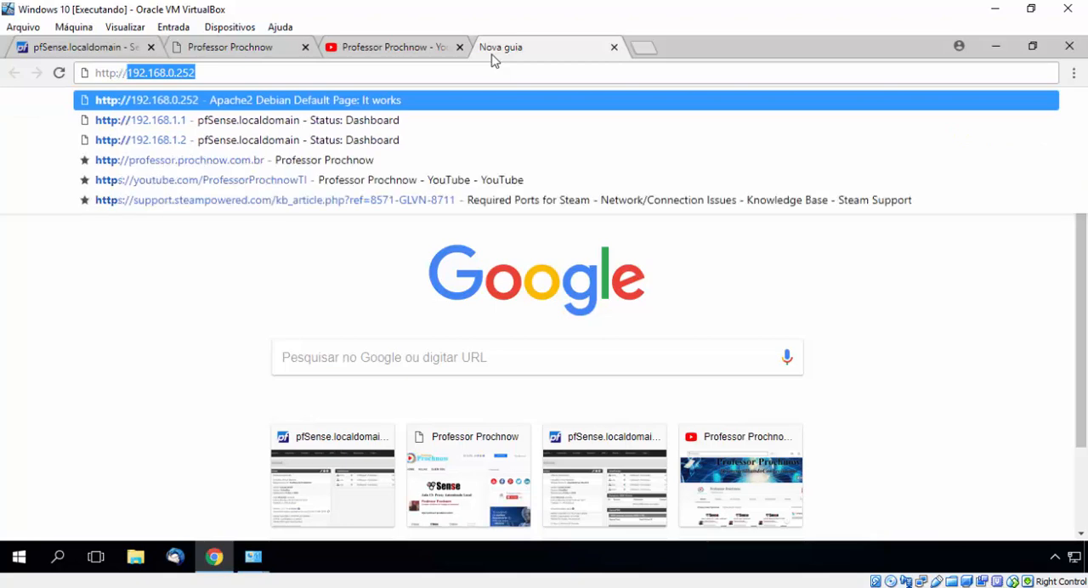
{"action": "type", "text": "pfSense.localdomain"}
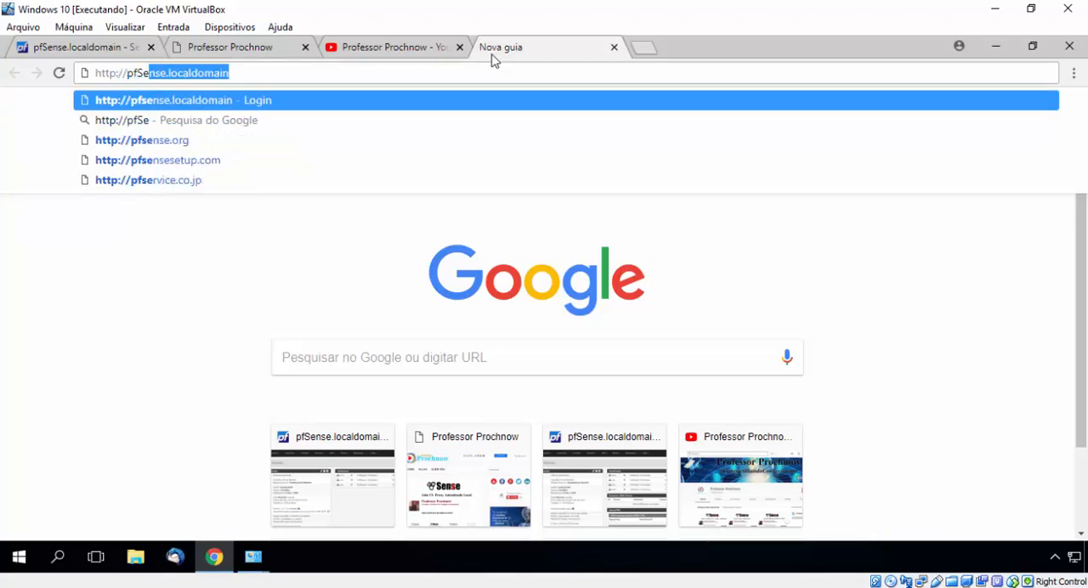
{"action": "key", "text": "Right"}
{"action": "key", "text": "Return"}
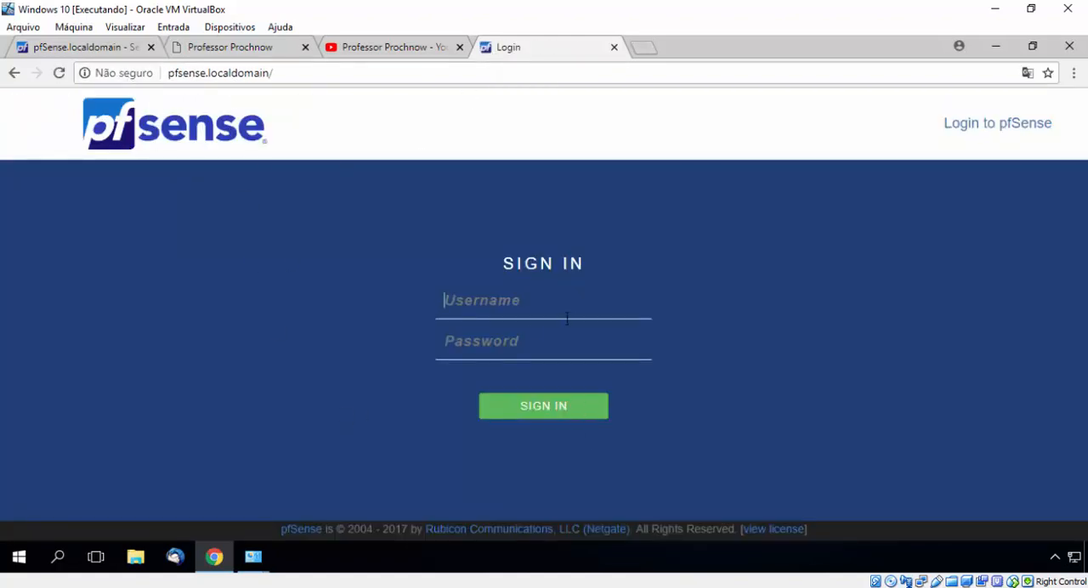
Step: Copy the host name srvpf from the Host Overrides list and substitute it for pfsense in the login page's address
{"action": "left_click", "coordinate": [108, 47]}
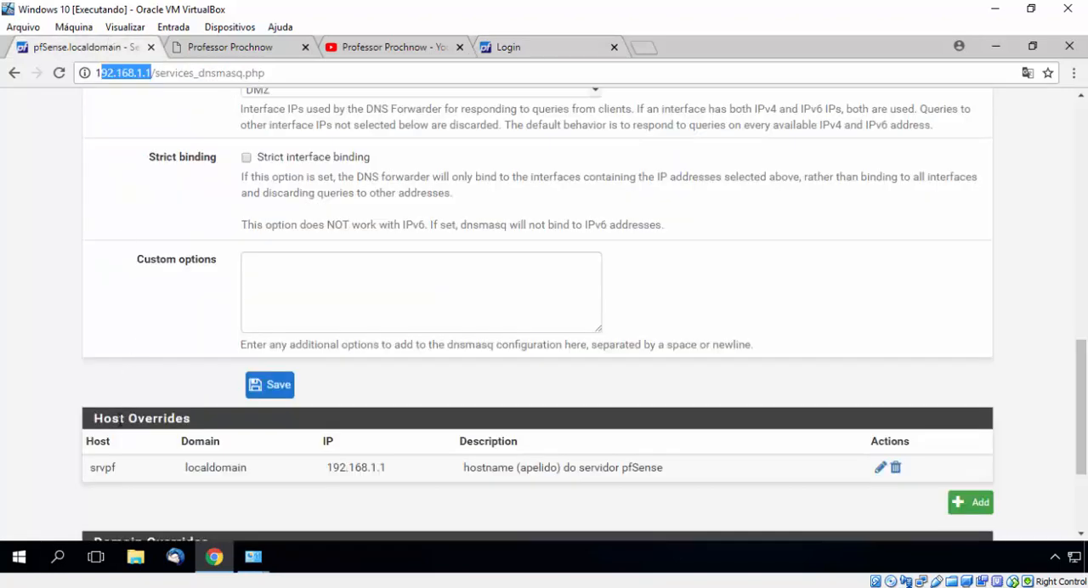
{"action": "scroll", "coordinate": [114, 408], "scroll_direction": "down", "scroll_amount": 1}
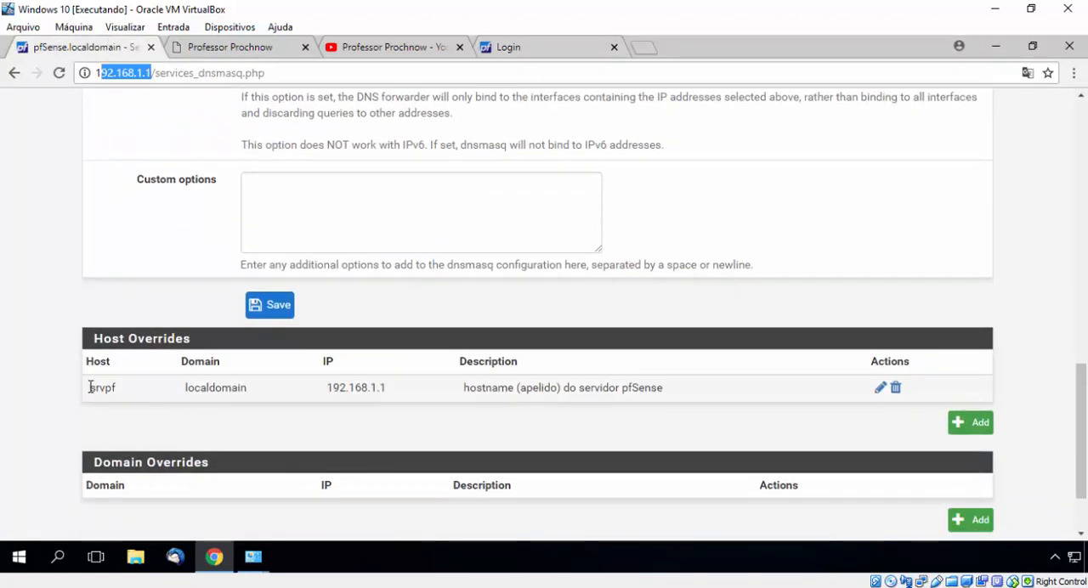
{"action": "left_click_drag", "start_coordinate": [90, 388], "coordinate": [121, 387]}
{"action": "key", "text": "ctrl+c"}
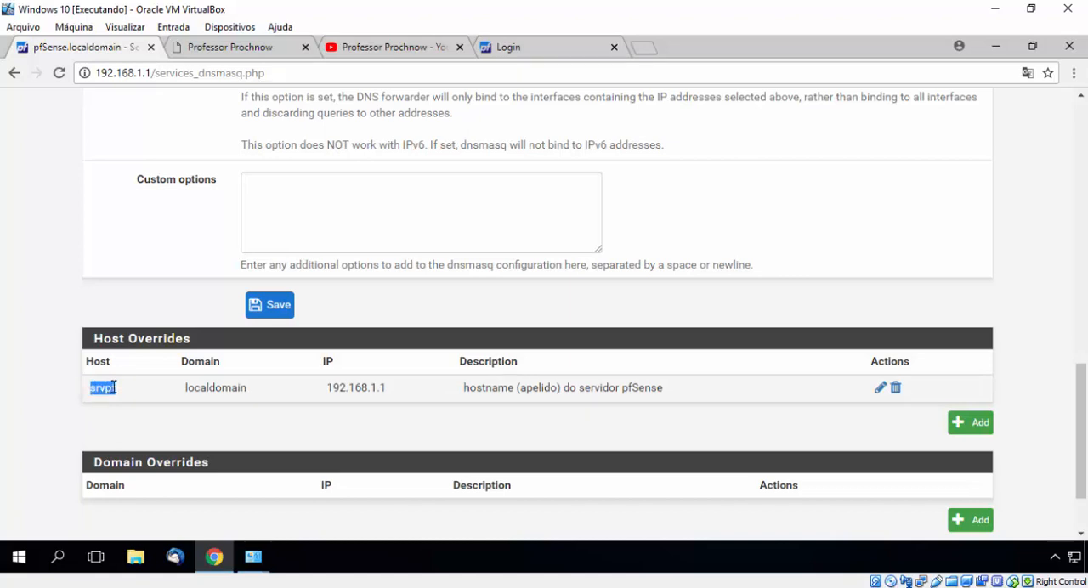
{"action": "left_click", "coordinate": [552, 48]}
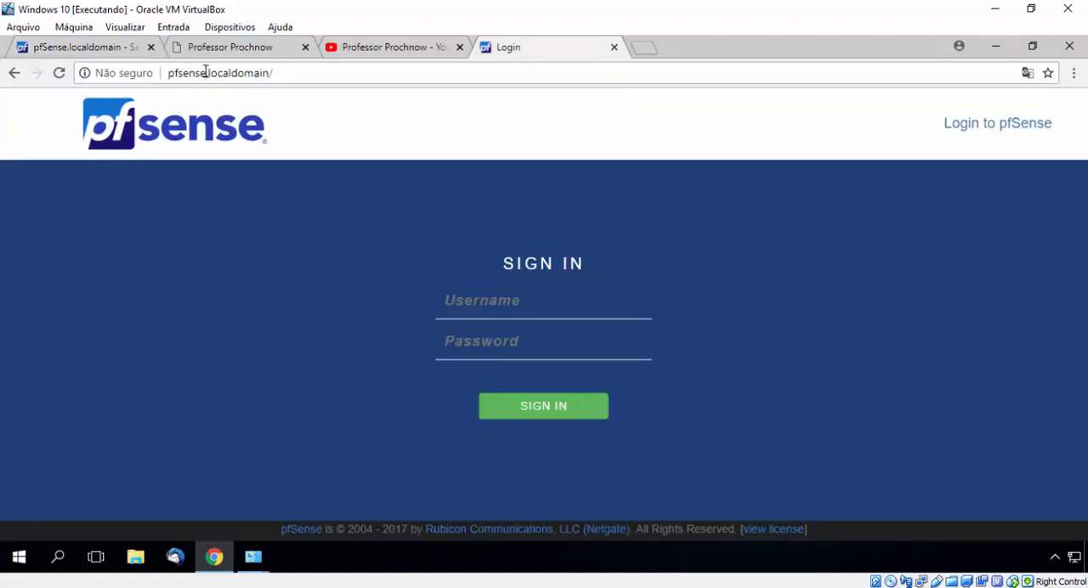
{"action": "left_click_drag", "start_coordinate": [205, 72], "coordinate": [168, 74]}
{"action": "key", "text": "ctrl+v"}
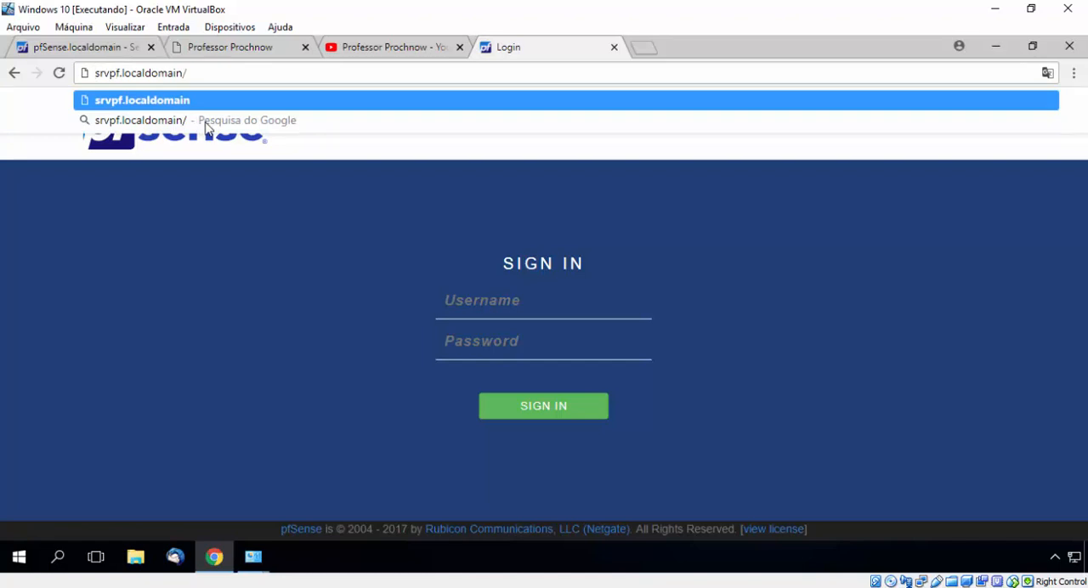
{"action": "key", "text": "Home"}
{"action": "type", "text": "http://"}
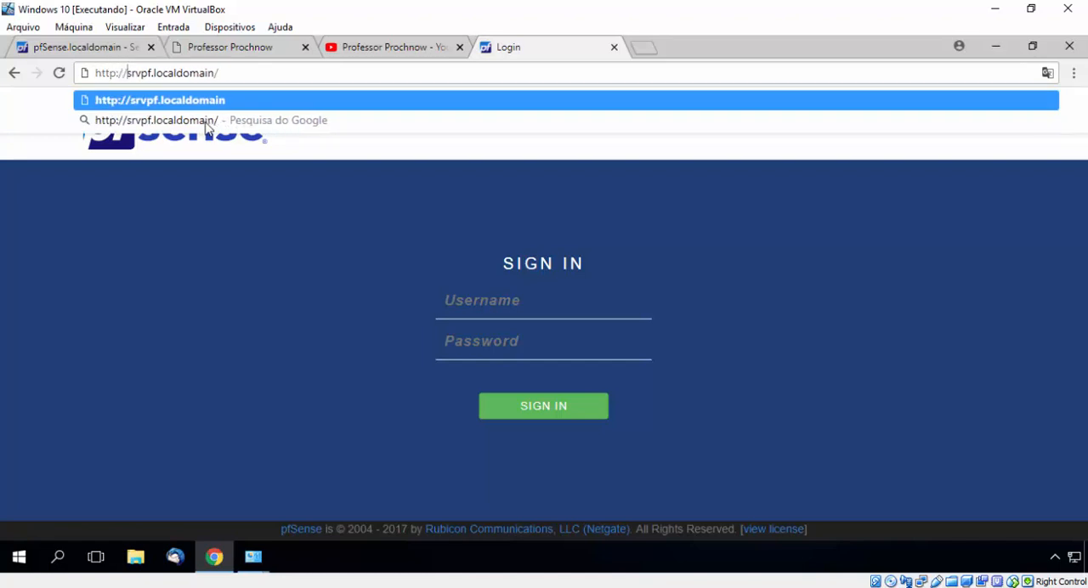
{"action": "key", "text": "Return"}
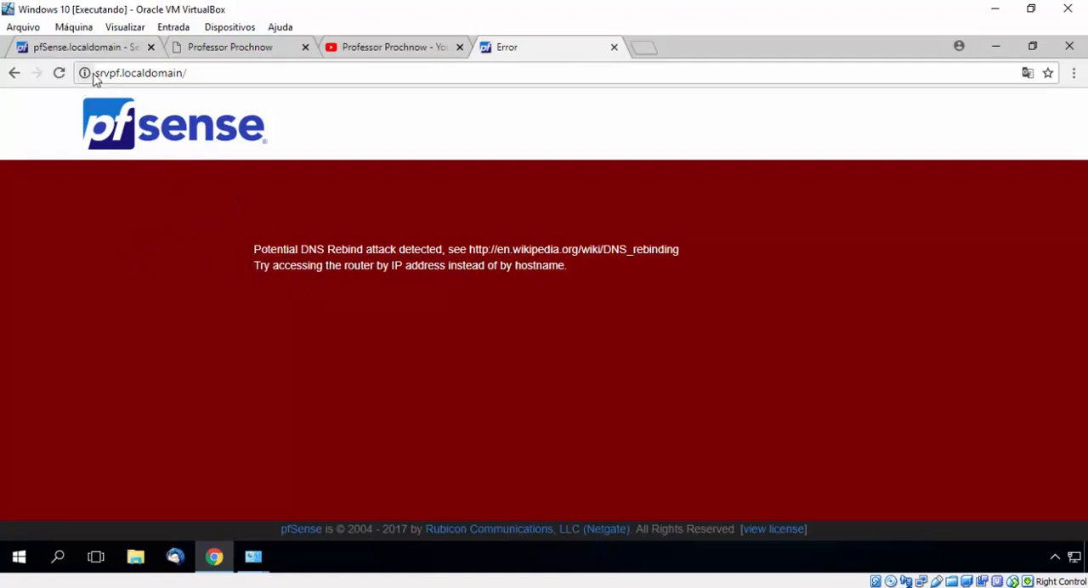
{"action": "left_click_drag", "start_coordinate": [95, 73], "coordinate": [189, 87]}
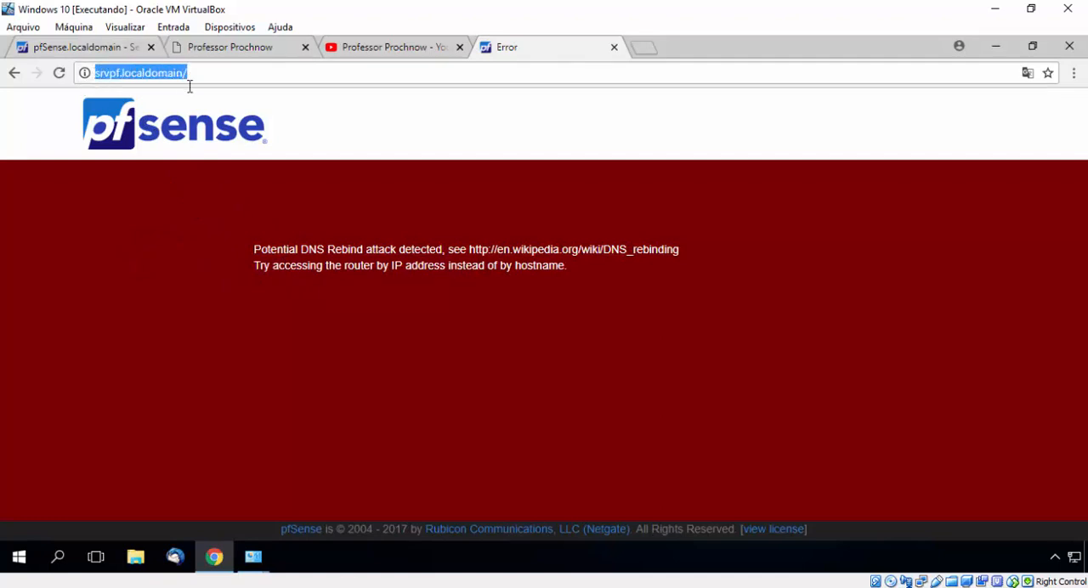
{"action": "left_click", "coordinate": [250, 201]}
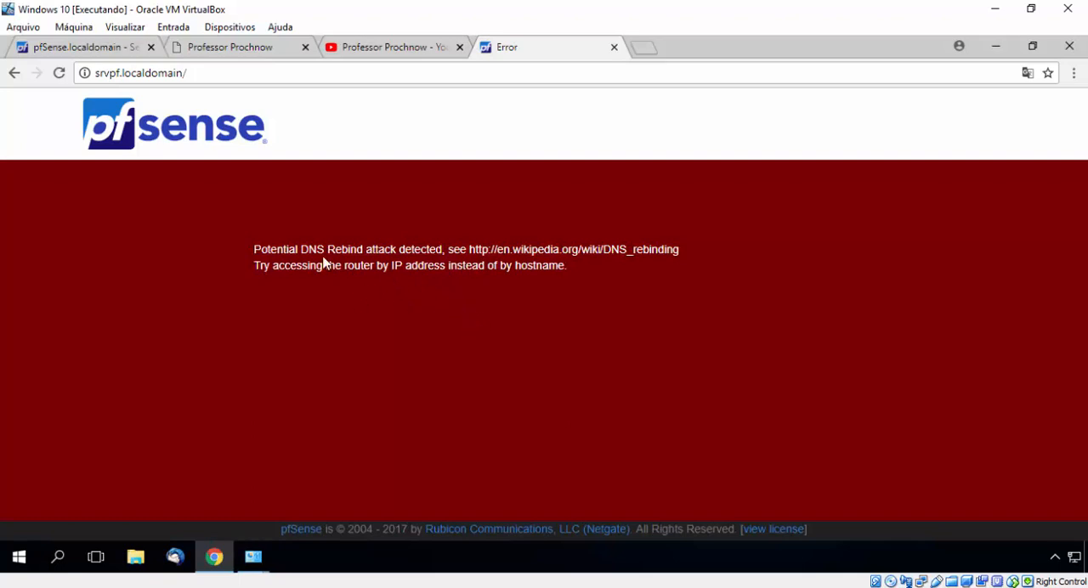
Step: Open the pfSense dashboard by its IP address 192.168.1.1, and return to the DNS Forwarder page's host overrides
{"action": "left_click", "coordinate": [221, 77]}
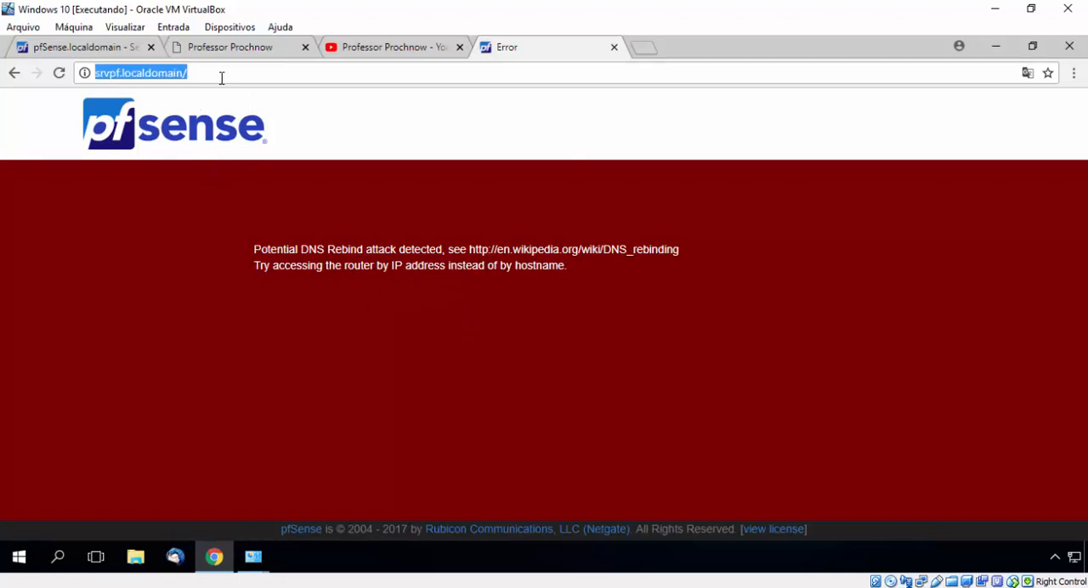
{"action": "type", "text": "192.168"}
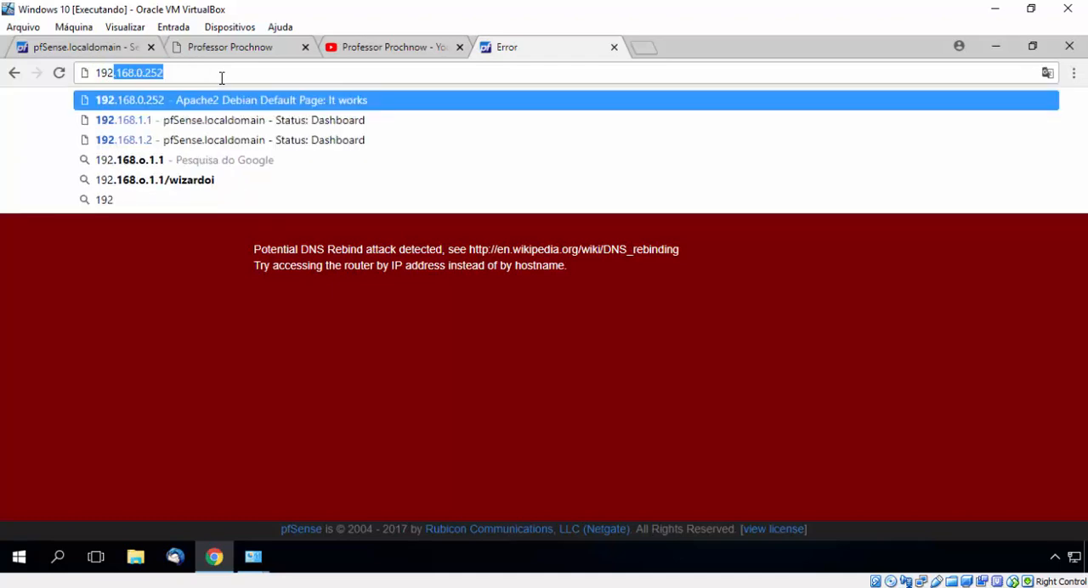
{"action": "type", "text": ".1."}
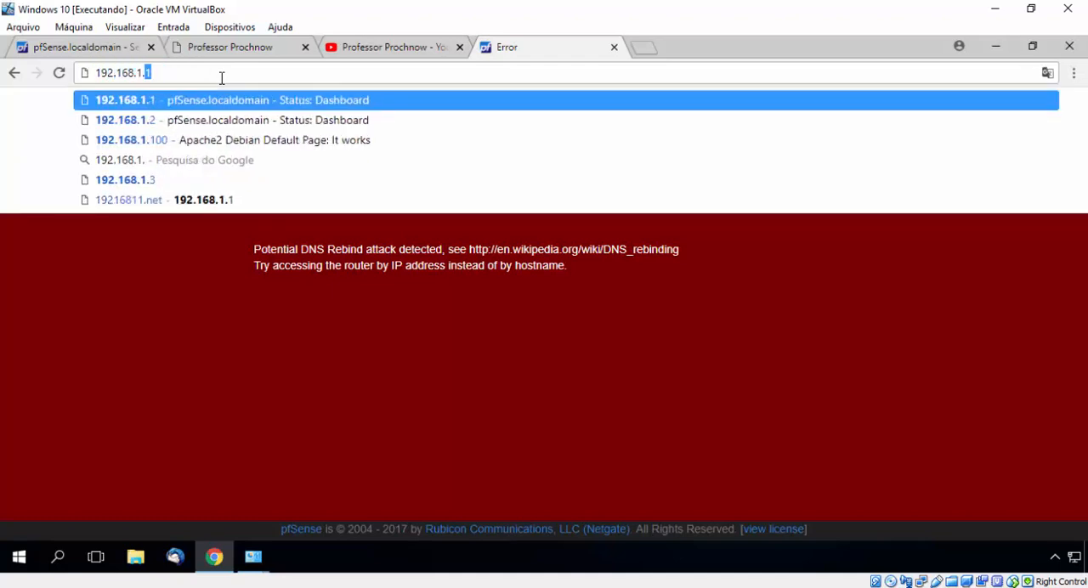
{"action": "key", "text": "Return"}
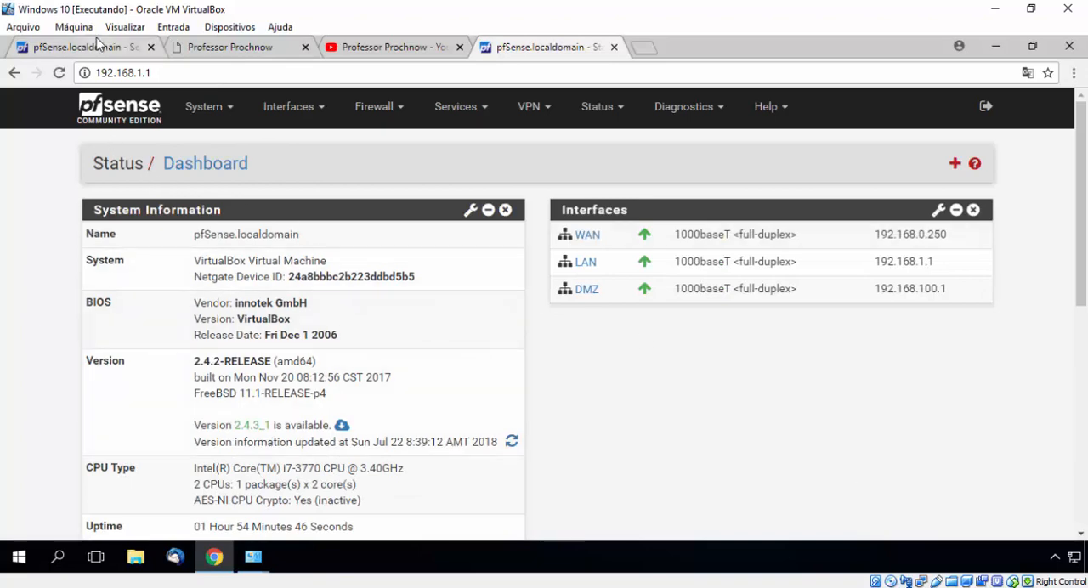
{"action": "left_click", "coordinate": [98, 47]}
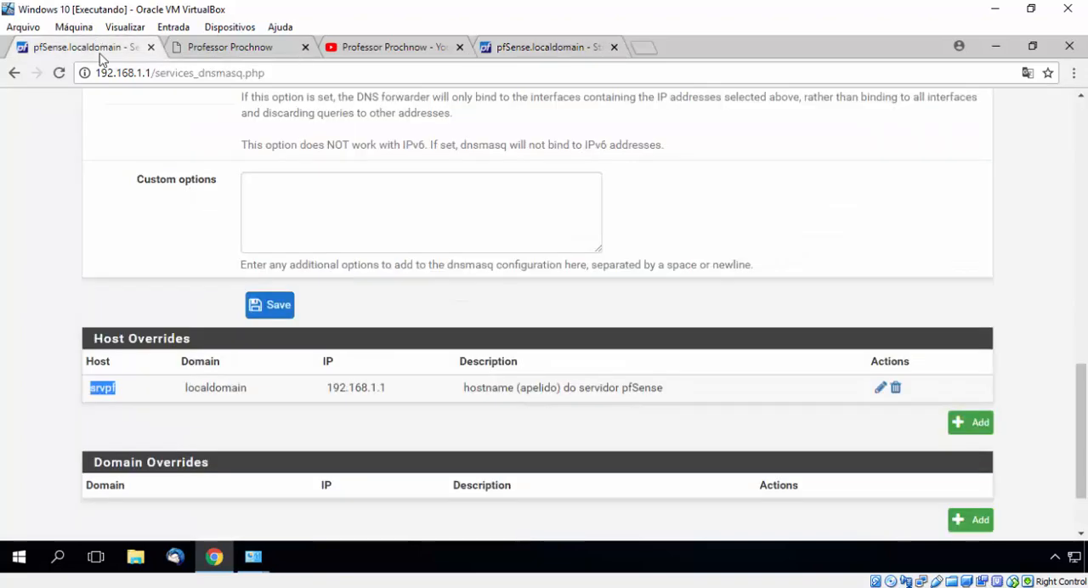
{"action": "left_click", "coordinate": [57, 319]}
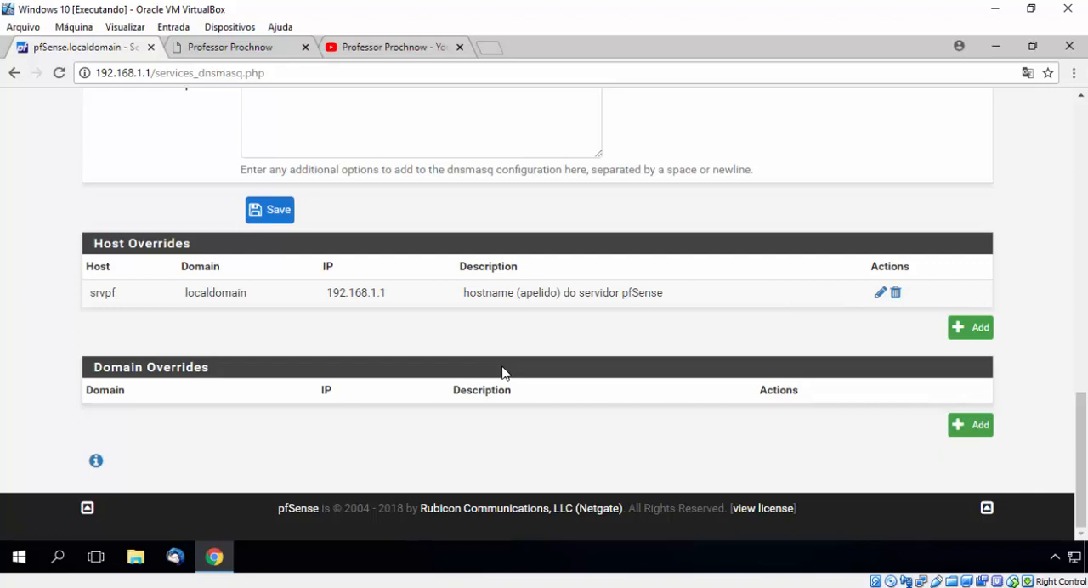
Step: Add and save a domain override for google.com with the IP address 192.168.1.10, leaving source IP and description blank
{"action": "left_click", "coordinate": [979, 428]}
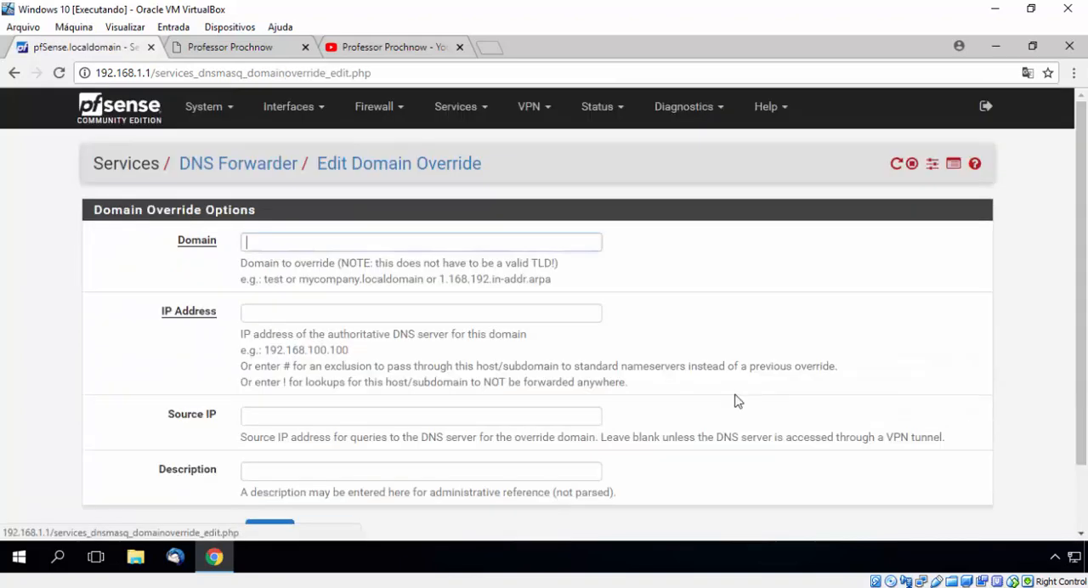
{"action": "left_click", "coordinate": [347, 245]}
{"action": "key", "text": "Down"}
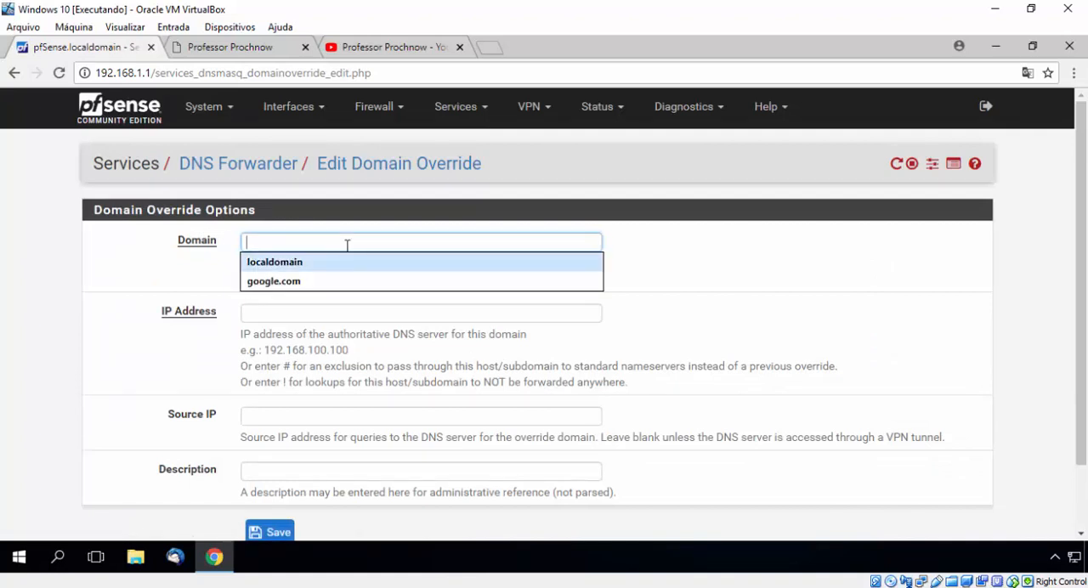
{"action": "key", "text": "Down"}
{"action": "key", "text": "Tab"}
{"action": "type", "text": "1"}
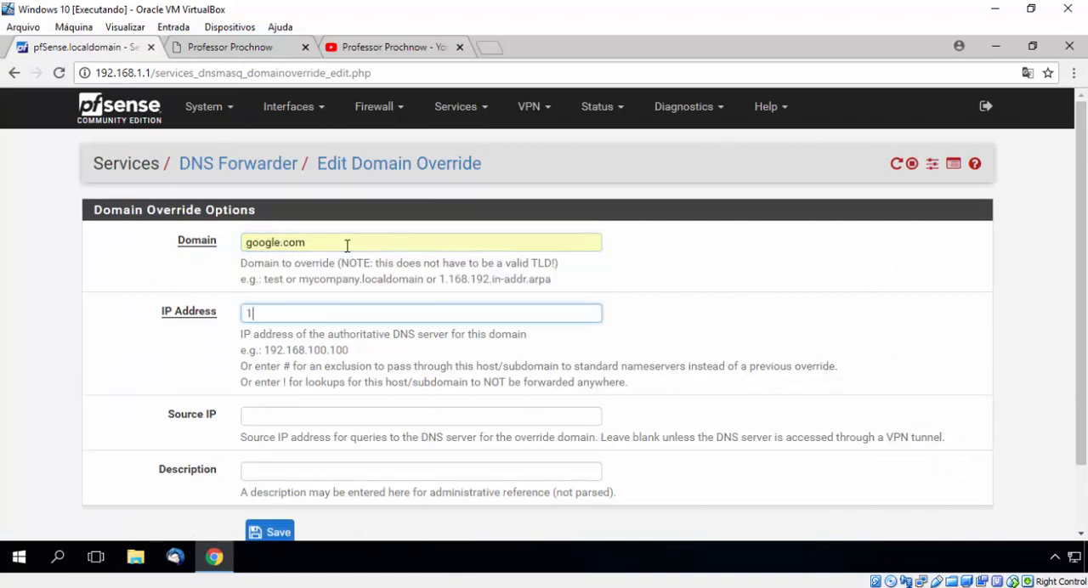
{"action": "type", "text": "92.168."}
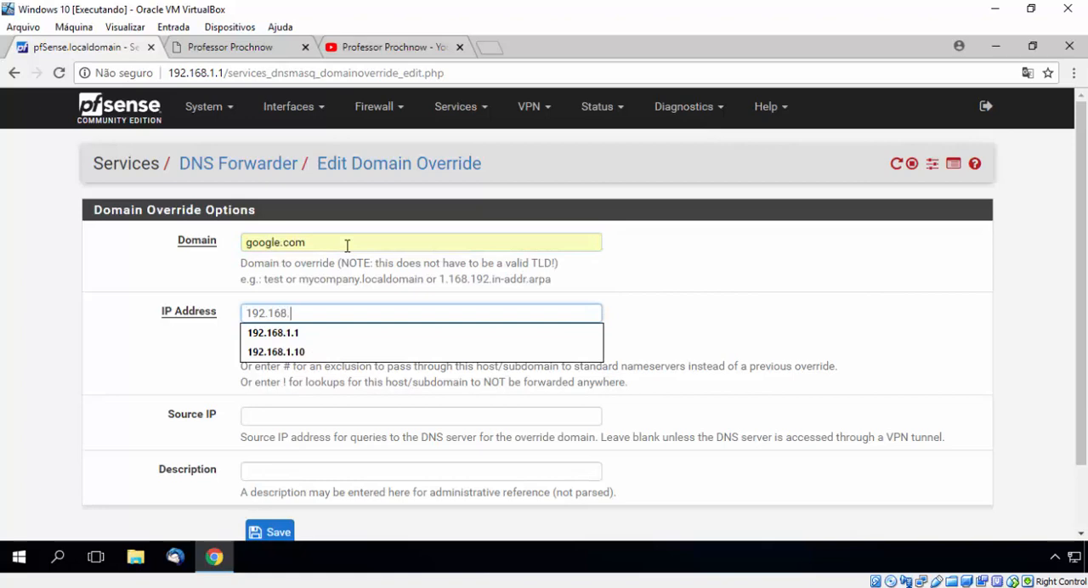
{"action": "type", "text": "1.10"}
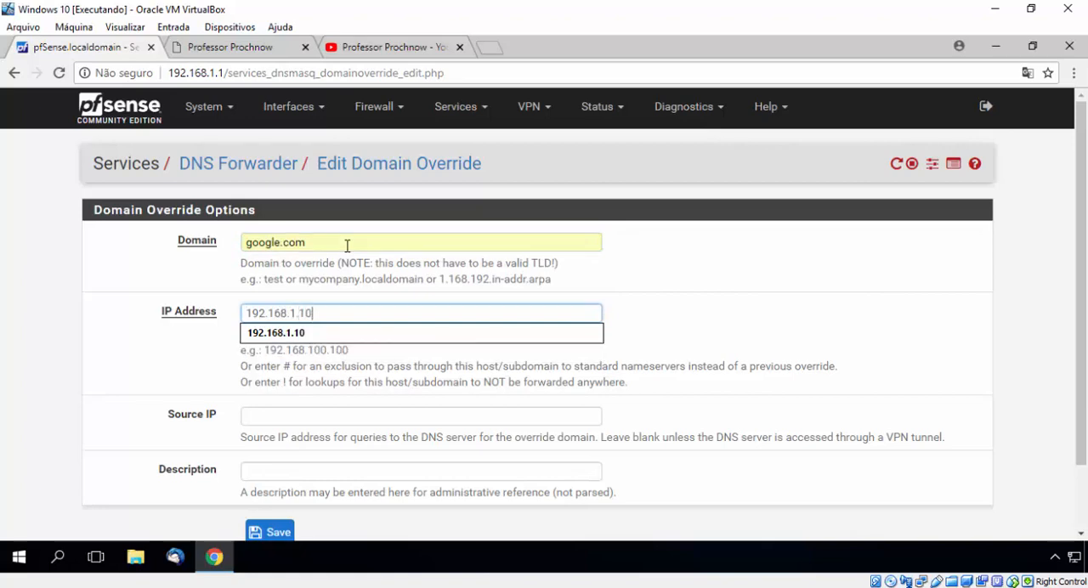
{"action": "left_click", "coordinate": [229, 399]}
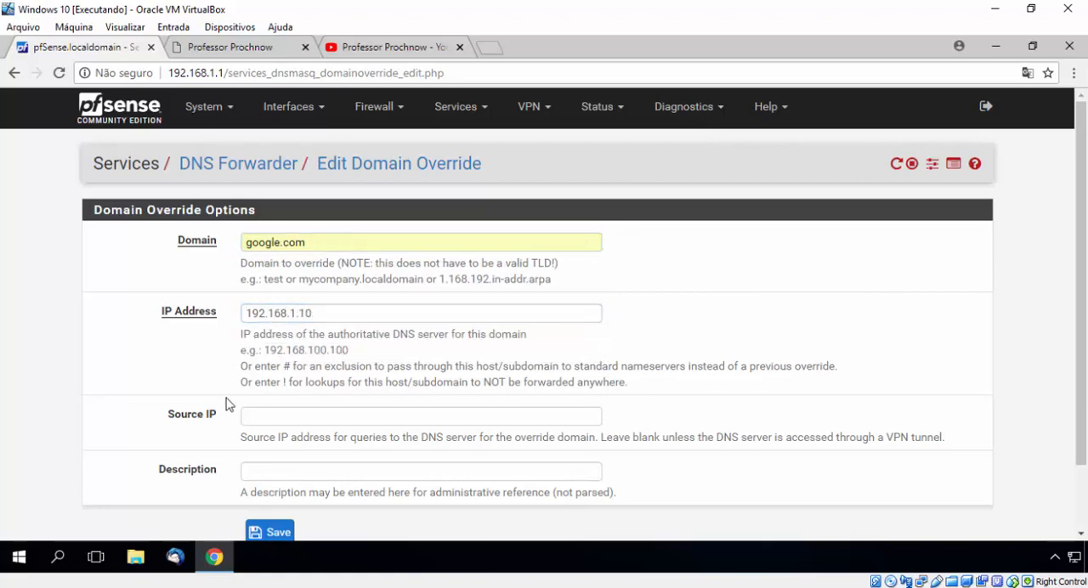
{"action": "scroll", "coordinate": [242, 426], "scroll_direction": "down", "scroll_amount": 2}
{"action": "left_click", "coordinate": [252, 452]}
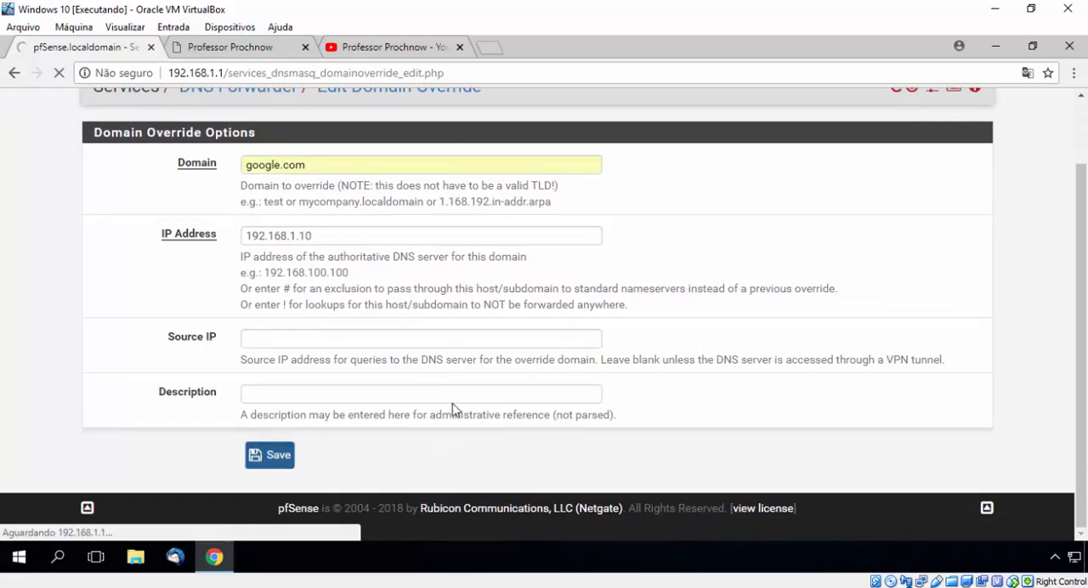
Step: Review the google.com entry in the Domain Overrides list, highlighting its domain and its IP address
{"action": "scroll", "coordinate": [213, 487], "scroll_direction": "down", "scroll_amount": 11}
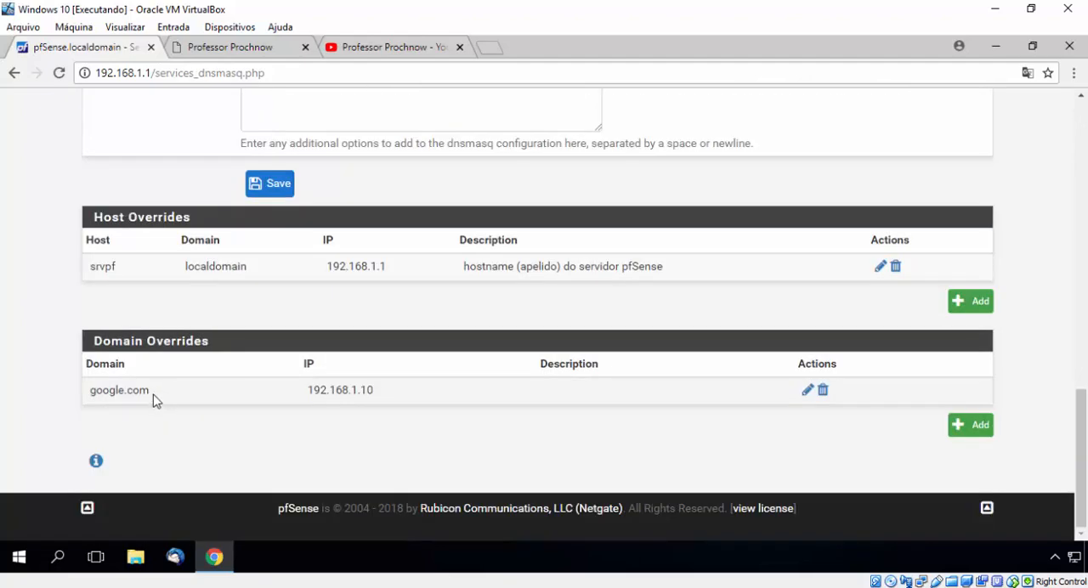
{"action": "left_click_drag", "start_coordinate": [153, 396], "coordinate": [90, 394]}
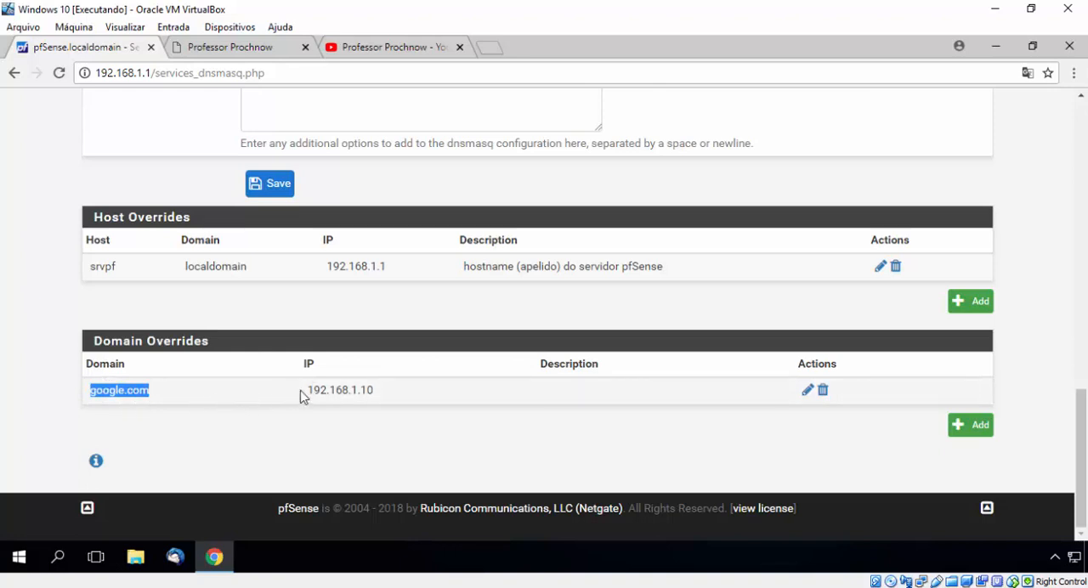
{"action": "left_click_drag", "start_coordinate": [304, 391], "coordinate": [381, 388]}
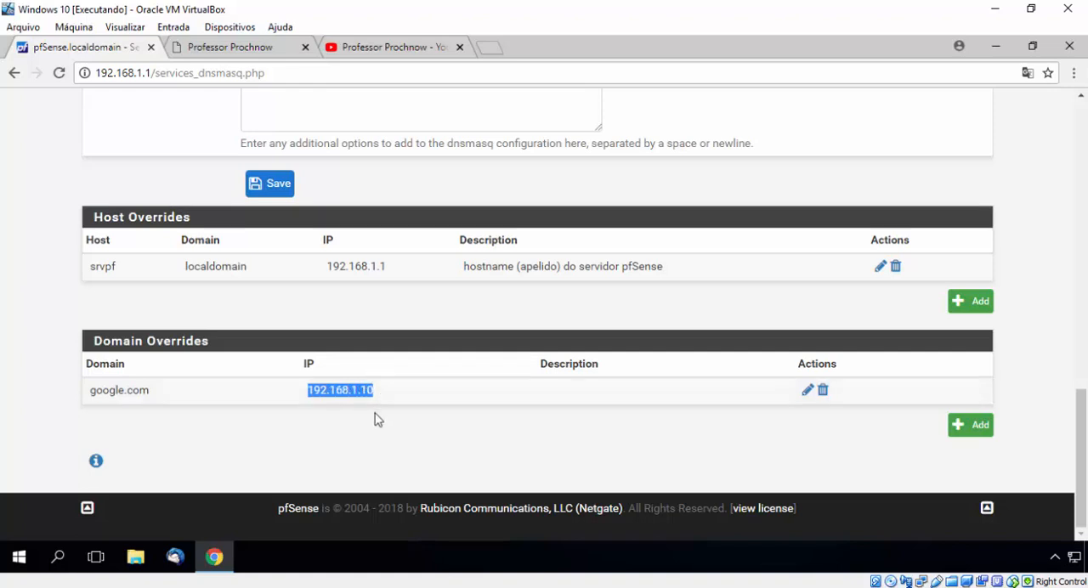
{"action": "left_click", "coordinate": [379, 419]}
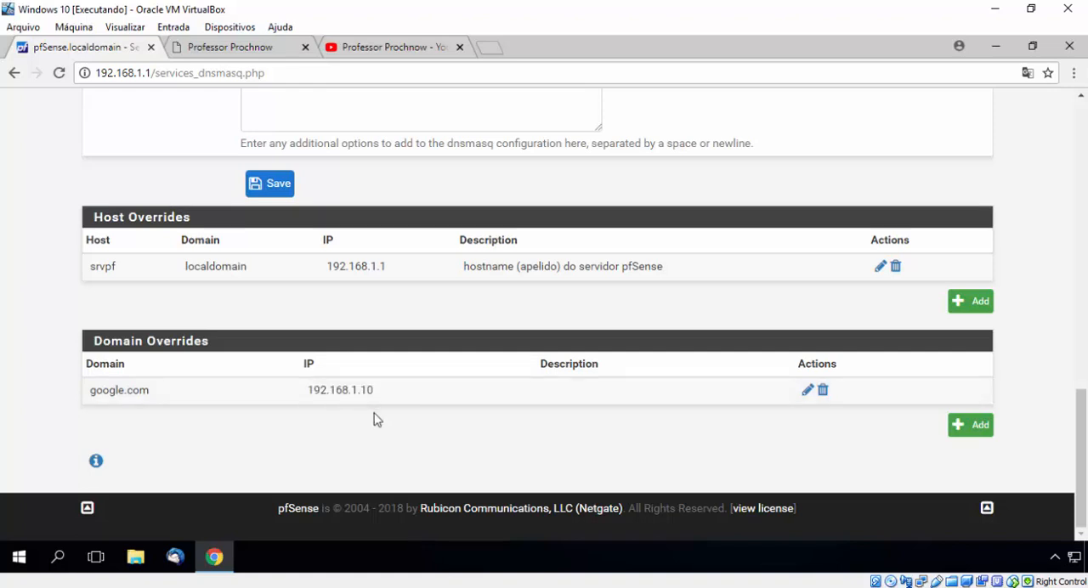